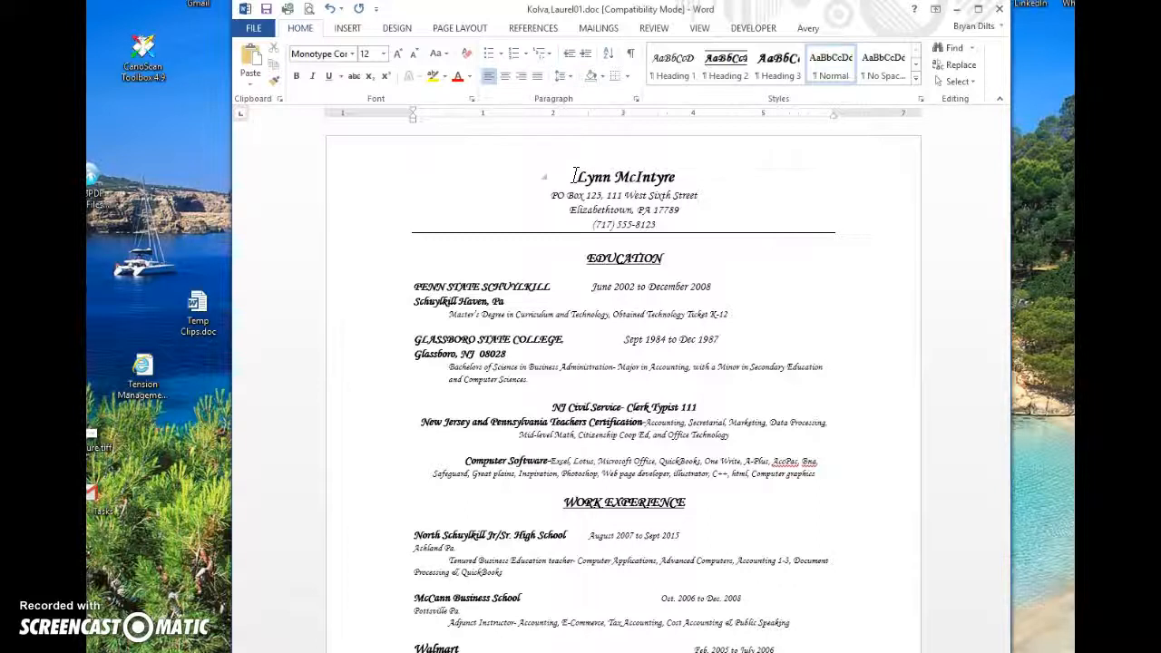
Step: Apply the Calibri Light font to the entire resume text
{"action": "left_click", "coordinate": [632, 176]}
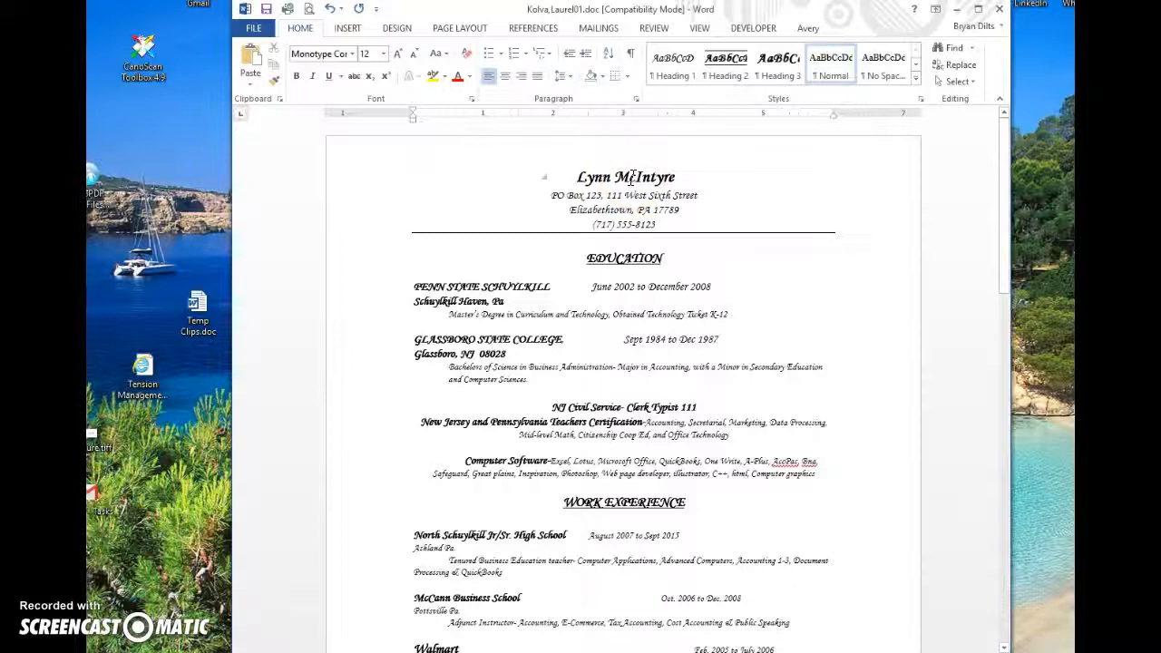
{"action": "key", "text": "ctrl+a"}
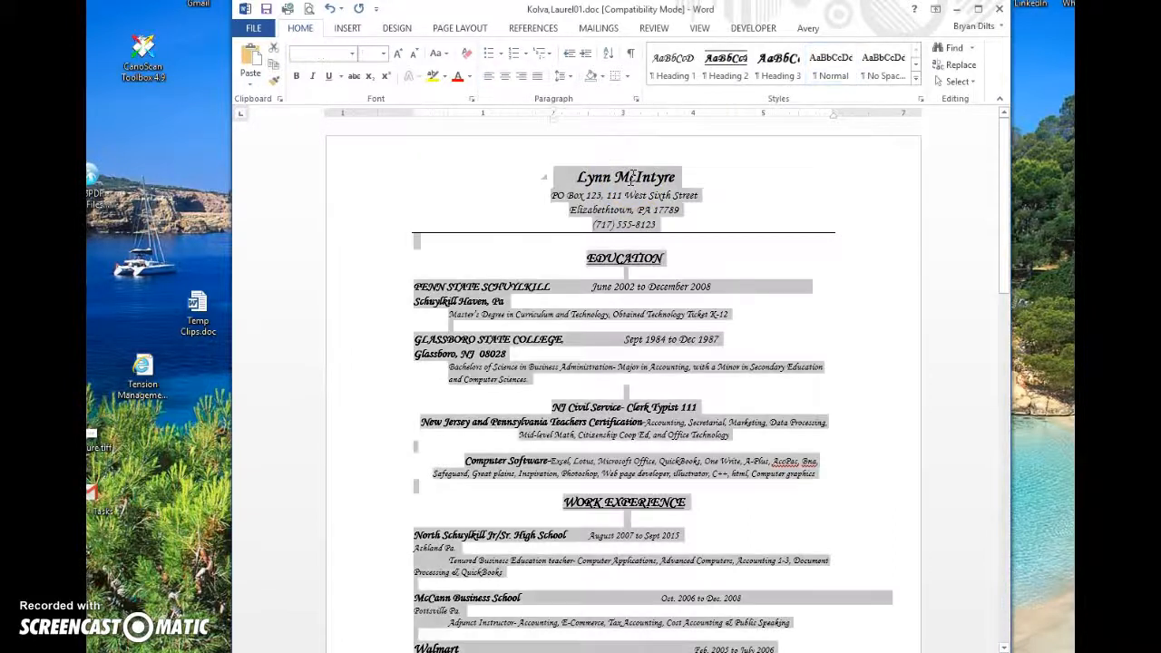
{"action": "left_click", "coordinate": [352, 56]}
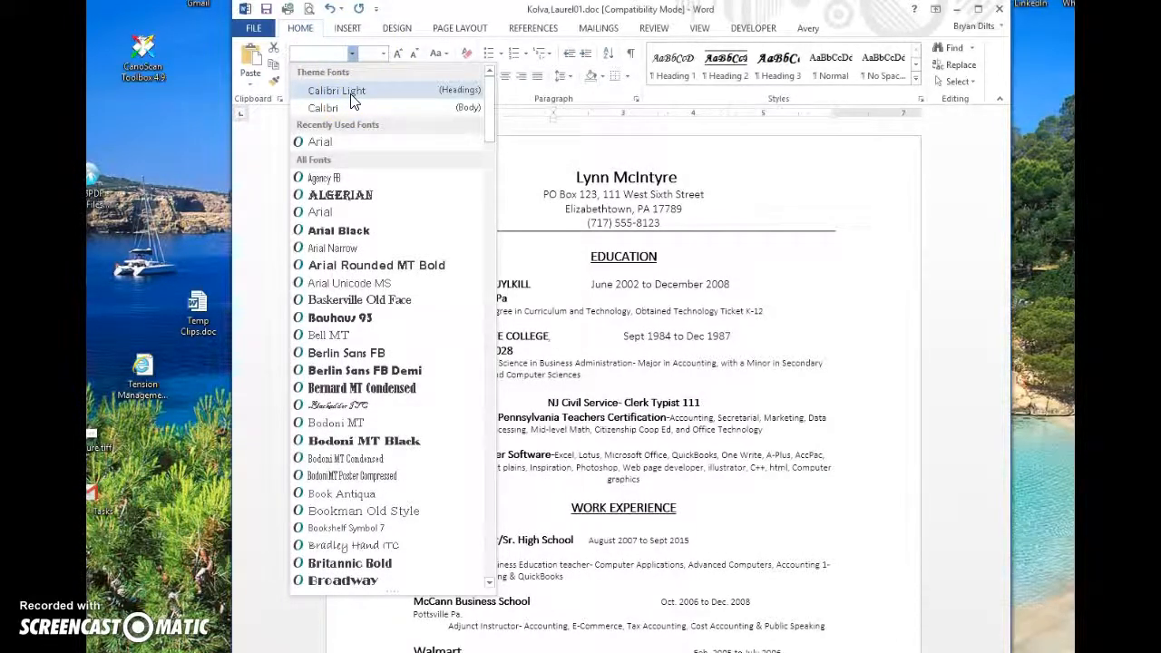
{"action": "key", "text": "Escape"}
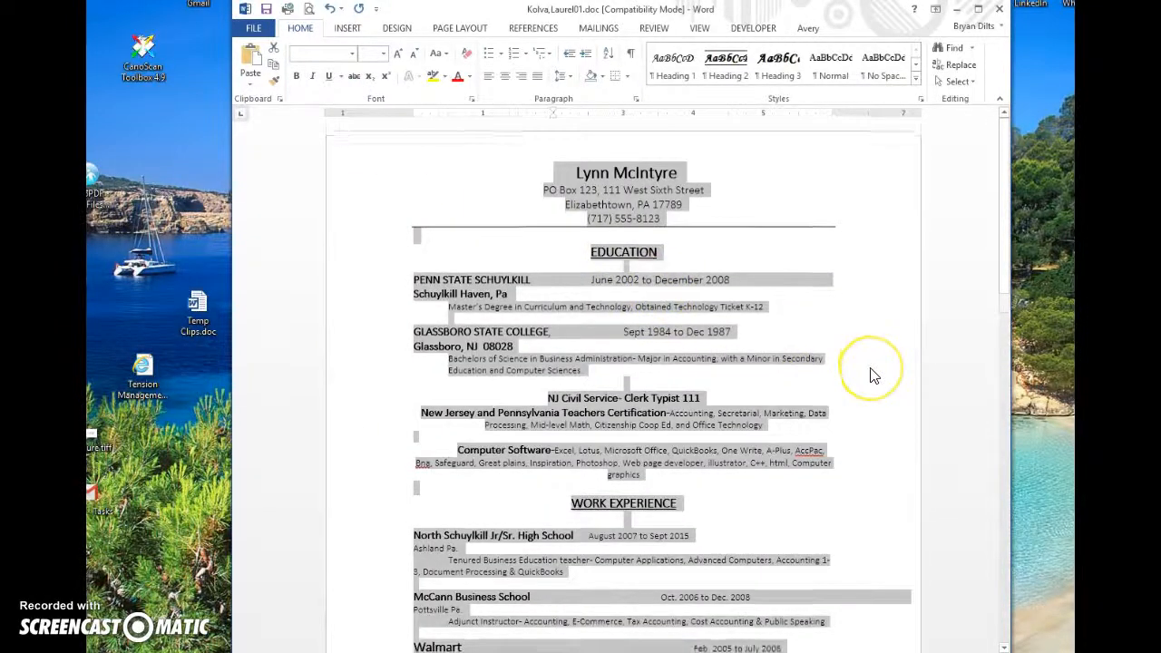
{"action": "scroll", "coordinate": [871, 376], "scroll_direction": "down", "scroll_amount": 1}
{"action": "scroll", "coordinate": [888, 332], "scroll_direction": "up", "scroll_amount": 1}
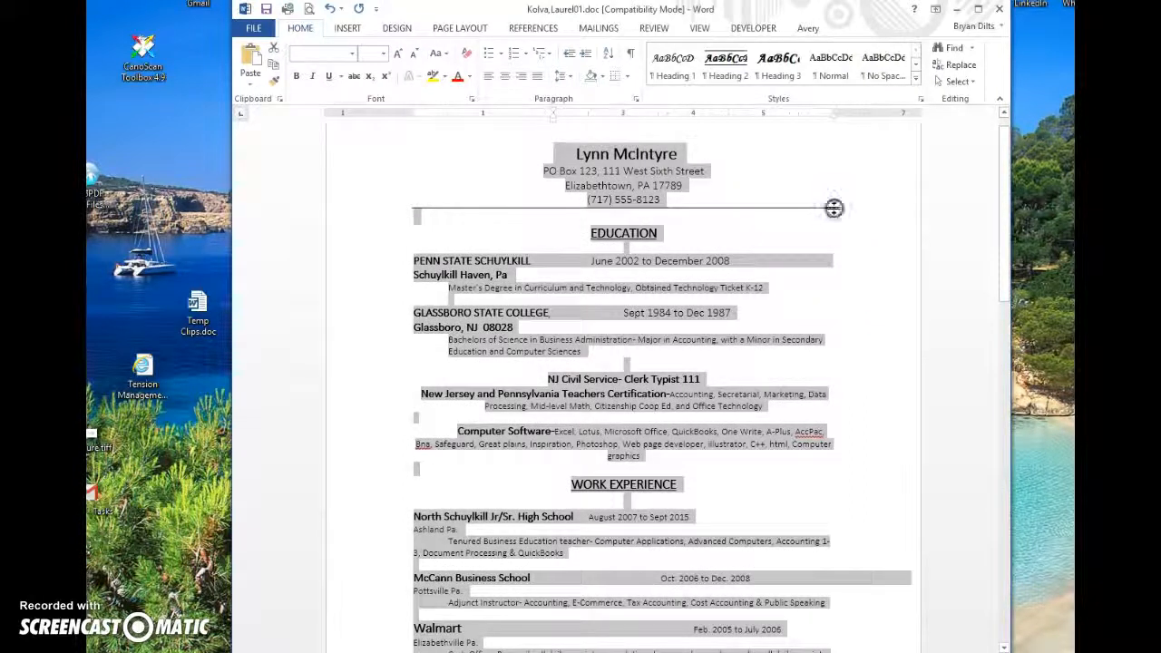
{"action": "left_click", "coordinate": [813, 187]}
{"action": "left_click", "coordinate": [866, 345]}
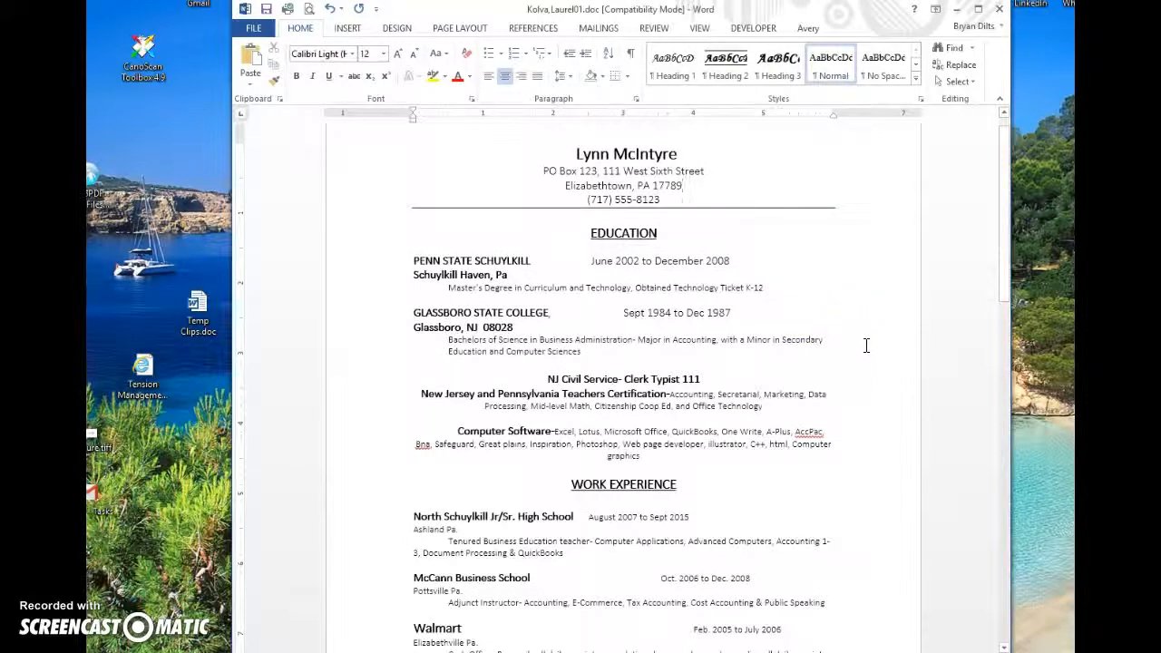
{"action": "left_click", "coordinate": [747, 342]}
Step: Delete the PO Box street address line and add a blank header line beneath the name
{"action": "scroll", "coordinate": [565, 181], "scroll_direction": "down", "scroll_amount": 1}
{"action": "left_click_drag", "start_coordinate": [542, 159], "coordinate": [763, 161]}
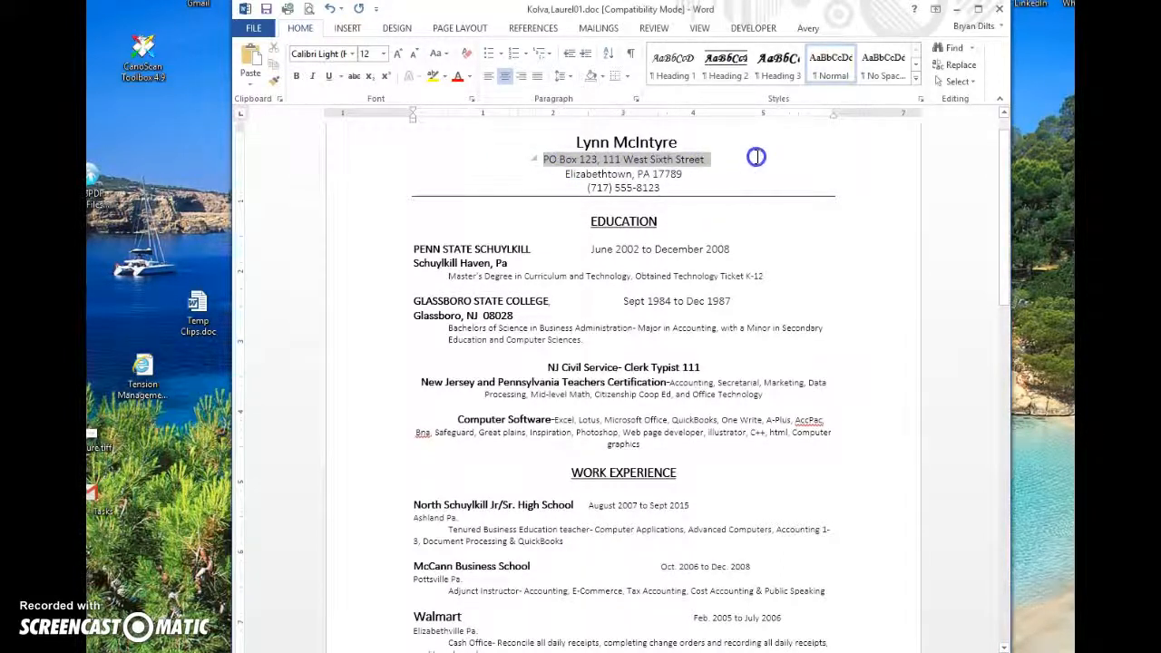
{"action": "key", "text": "Delete"}
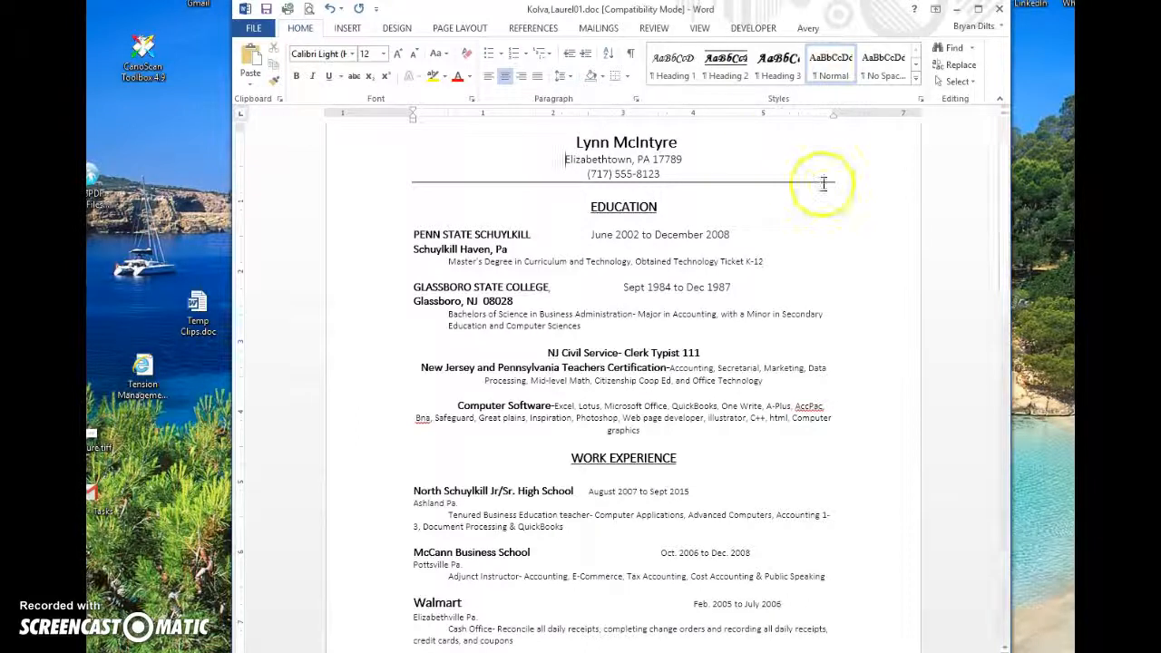
{"action": "key", "text": "Return"}
{"action": "key", "text": "Up"}
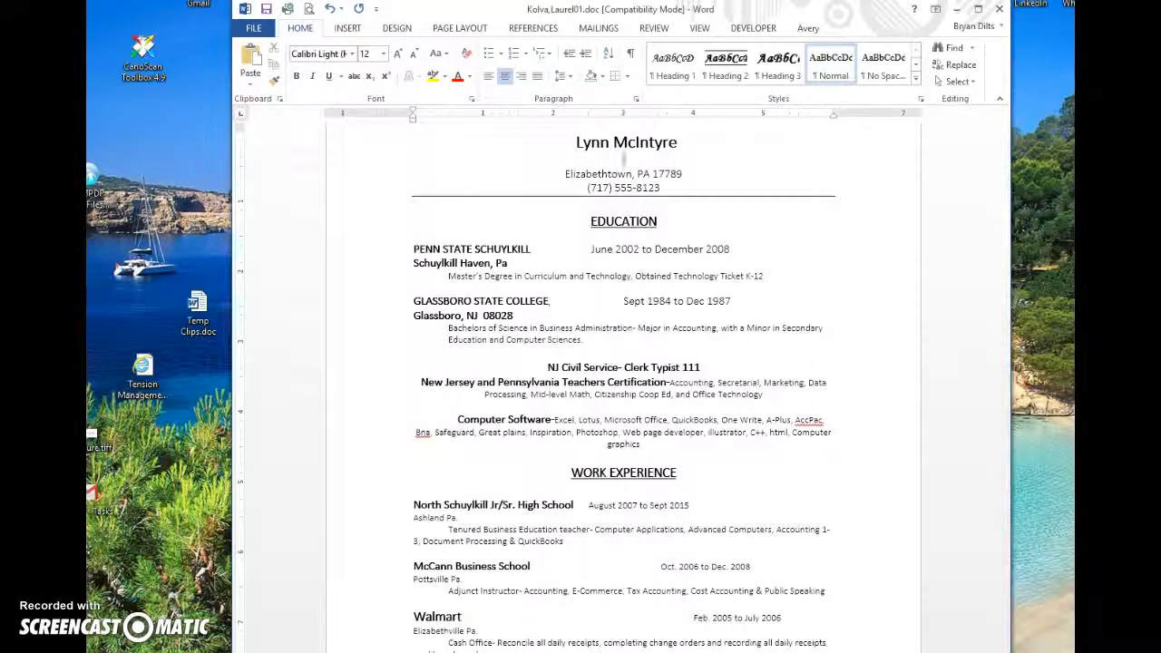
Step: Delete the Penn State (June 2002 to December 2008) and Glassboro State College dates
{"action": "left_click", "coordinate": [797, 143]}
{"action": "left_click", "coordinate": [597, 250]}
{"action": "left_click_drag", "start_coordinate": [597, 250], "coordinate": [737, 249]}
{"action": "key", "text": "Delete"}
{"action": "key", "text": "Down"}
{"action": "key", "text": "Down"}
{"action": "key", "text": "Down"}
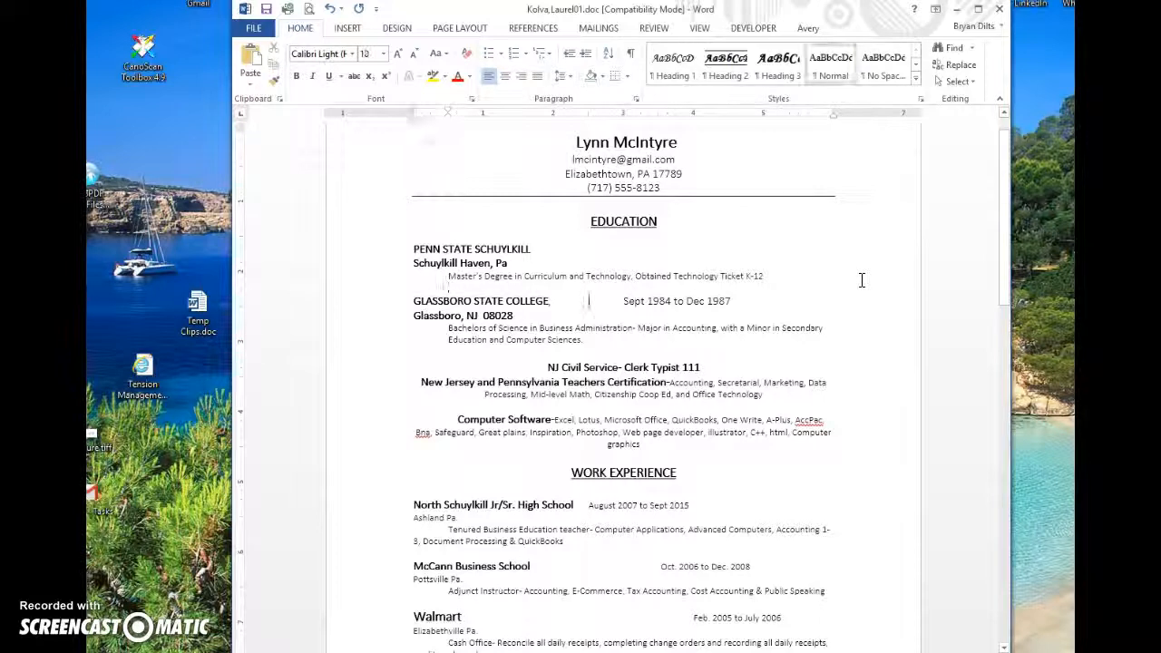
{"action": "key", "text": "Delete"}
{"action": "key", "text": "Delete"}
{"action": "key", "text": "Delete"}
{"action": "key", "text": "Delete"}
{"action": "key", "text": "Delete"}
{"action": "key", "text": "Delete"}
{"action": "key", "text": "Delete"}
{"action": "key", "text": "Delete"}
{"action": "key", "text": "Delete"}
{"action": "key", "text": "Delete"}
{"action": "key", "text": "Delete"}
{"action": "key", "text": "Delete"}
{"action": "key", "text": "Delete"}
{"action": "key", "text": "Delete"}
{"action": "key", "text": "Delete"}
{"action": "key", "text": "Delete"}
{"action": "key", "text": "Delete"}
{"action": "key", "text": "Delete"}
{"action": "key", "text": "Delete"}
{"action": "key", "text": "Delete"}
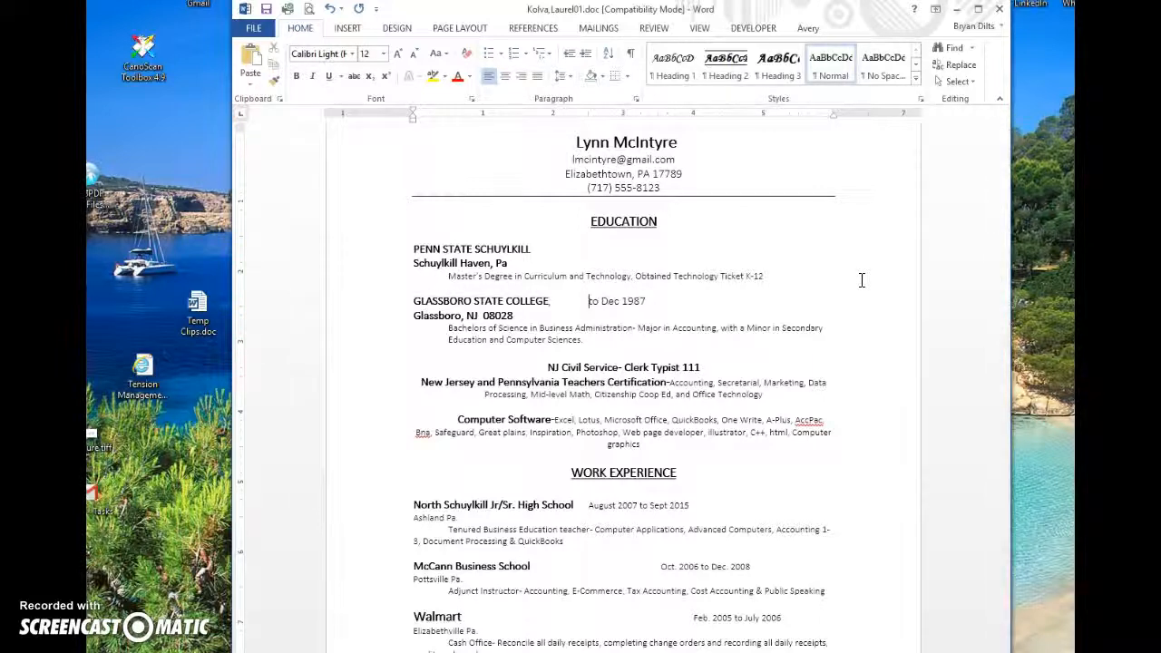
Step: Join Schuylkill Haven and Glassboro, NJ 08028 onto their school lines, tab them right, and capitalise PA
{"action": "key", "text": "Delete"}
{"action": "key", "text": "Delete"}
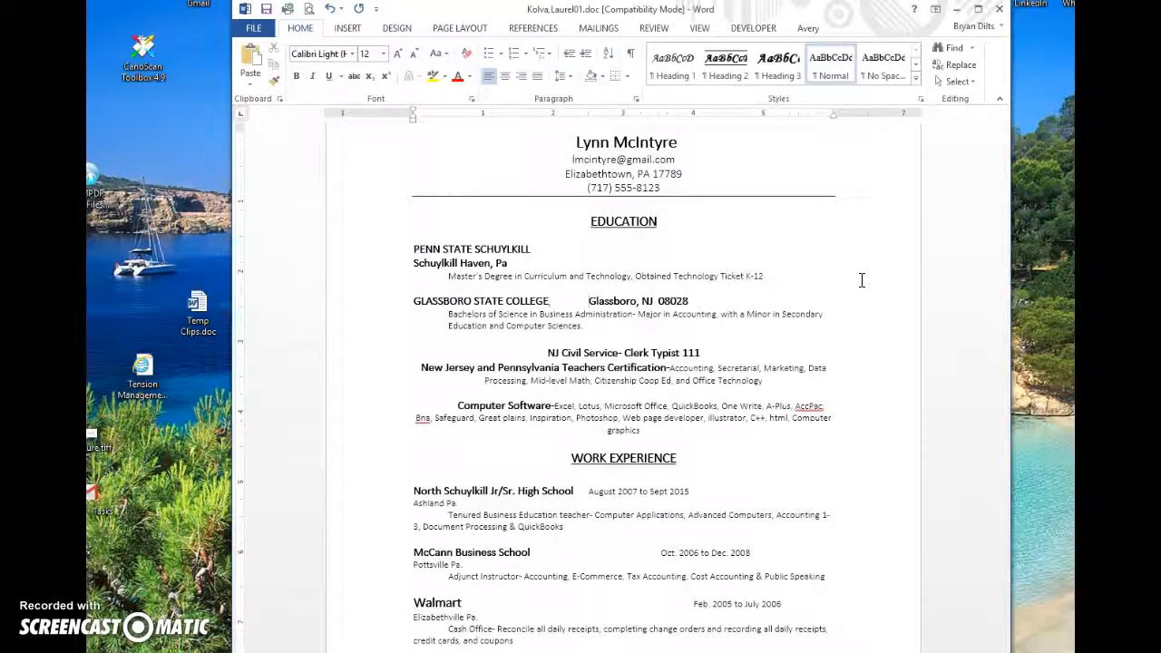
{"action": "key", "text": "Up"}
{"action": "key", "text": "Up"}
{"action": "key", "text": "Up"}
{"action": "key", "text": "Delete"}
{"action": "key", "text": "Delete"}
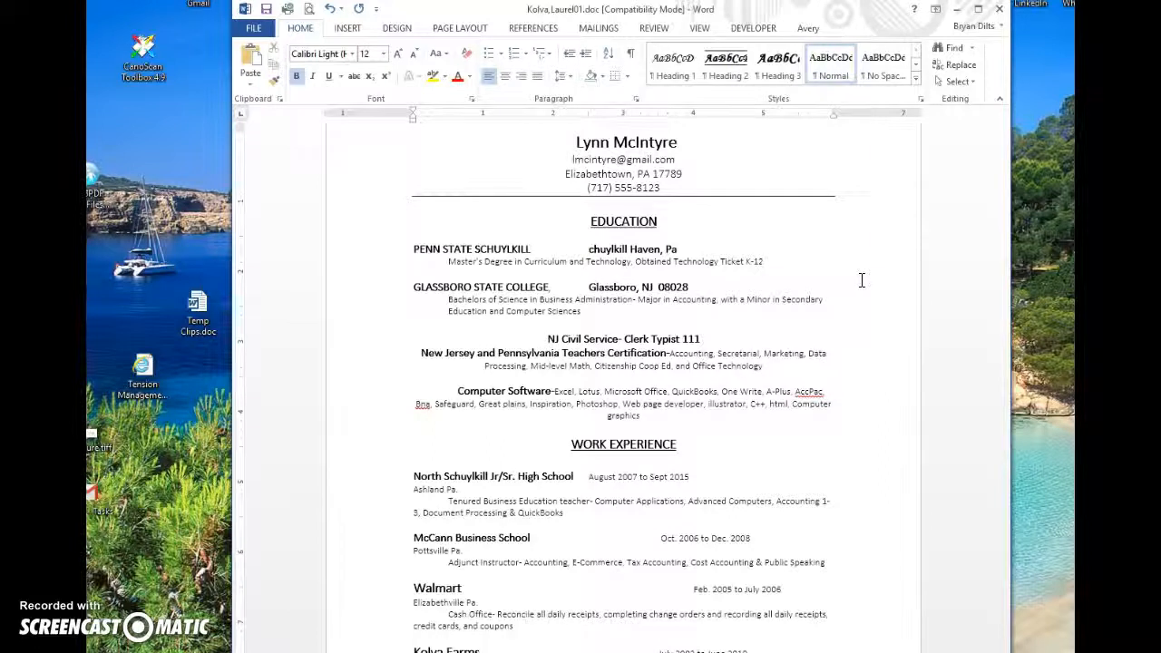
{"action": "type", "text": "S"}
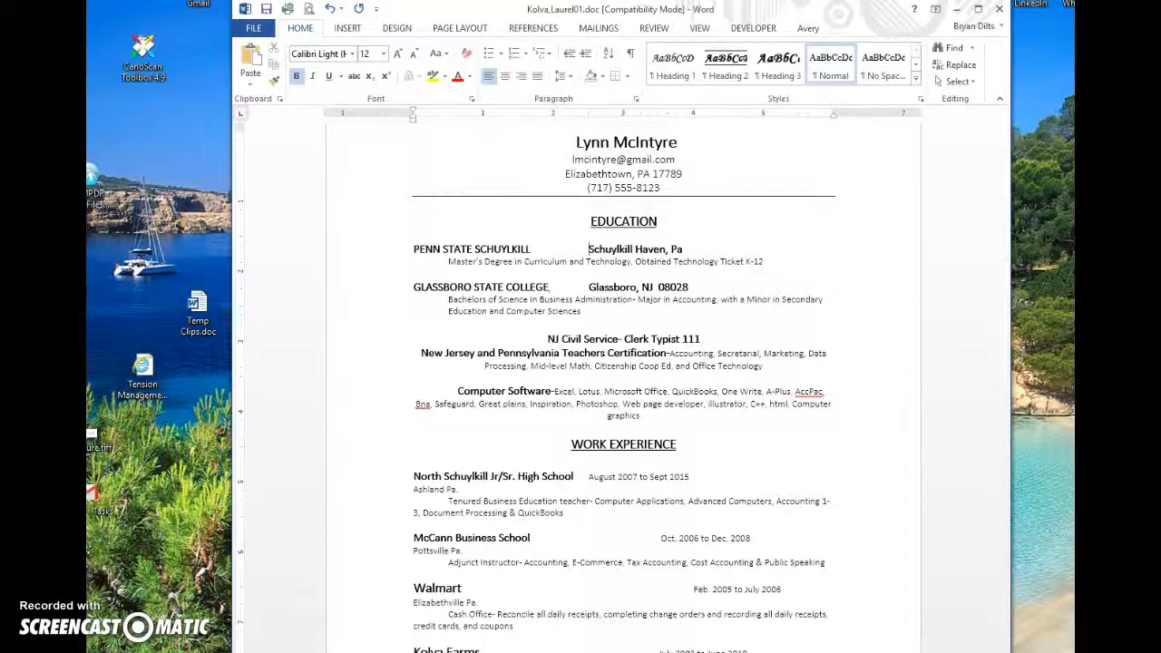
{"action": "key", "text": "Tab"}
{"action": "key", "text": "Tab"}
{"action": "key", "text": "Tab"}
{"action": "key", "text": "Tab"}
{"action": "left_click", "coordinate": [728, 260]}
{"action": "left_click", "coordinate": [689, 287]}
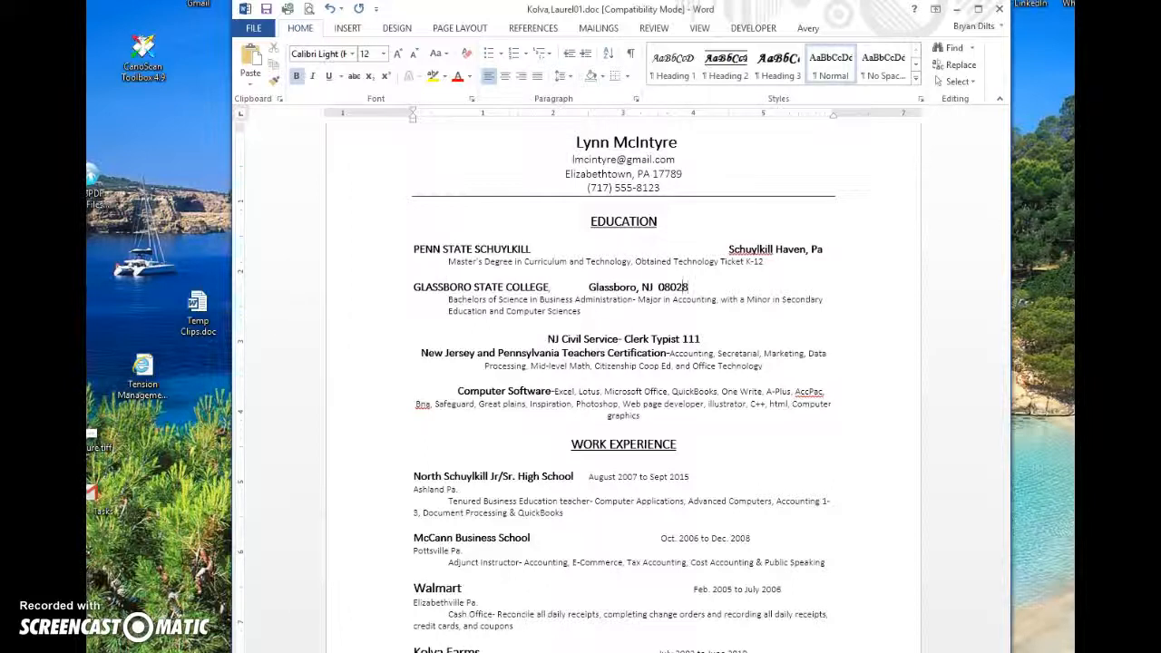
{"action": "left_click", "coordinate": [590, 287]}
{"action": "key", "text": "Tab"}
{"action": "key", "text": "Tab"}
{"action": "key", "text": "Tab"}
{"action": "key", "text": "Tab"}
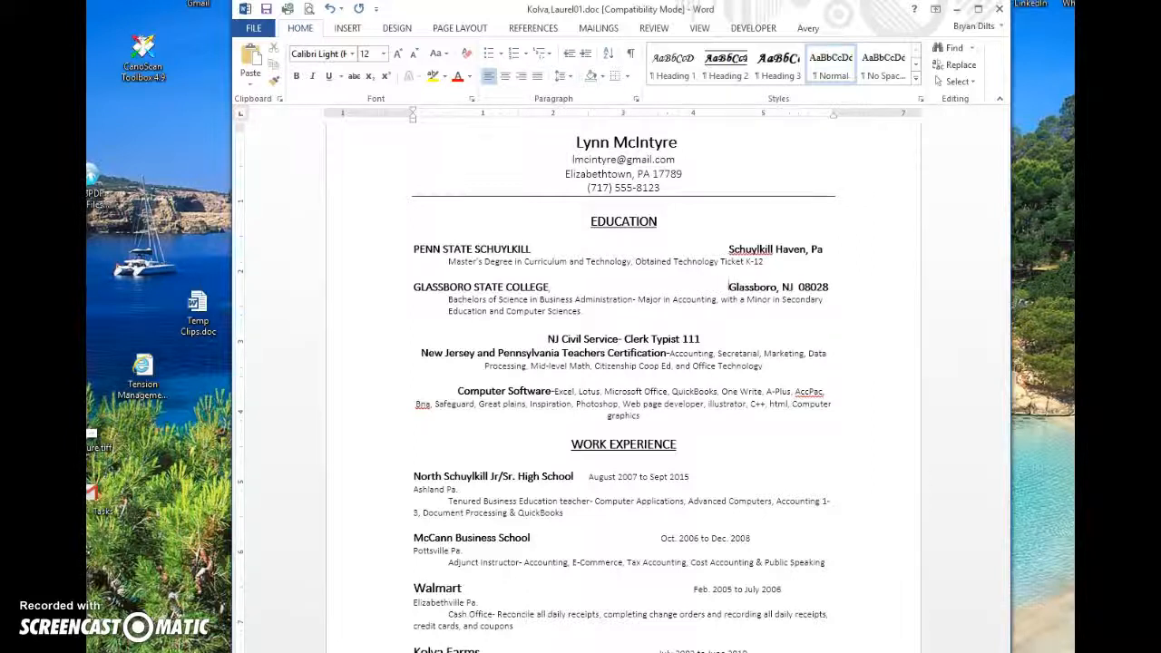
{"action": "left_click", "coordinate": [821, 251]}
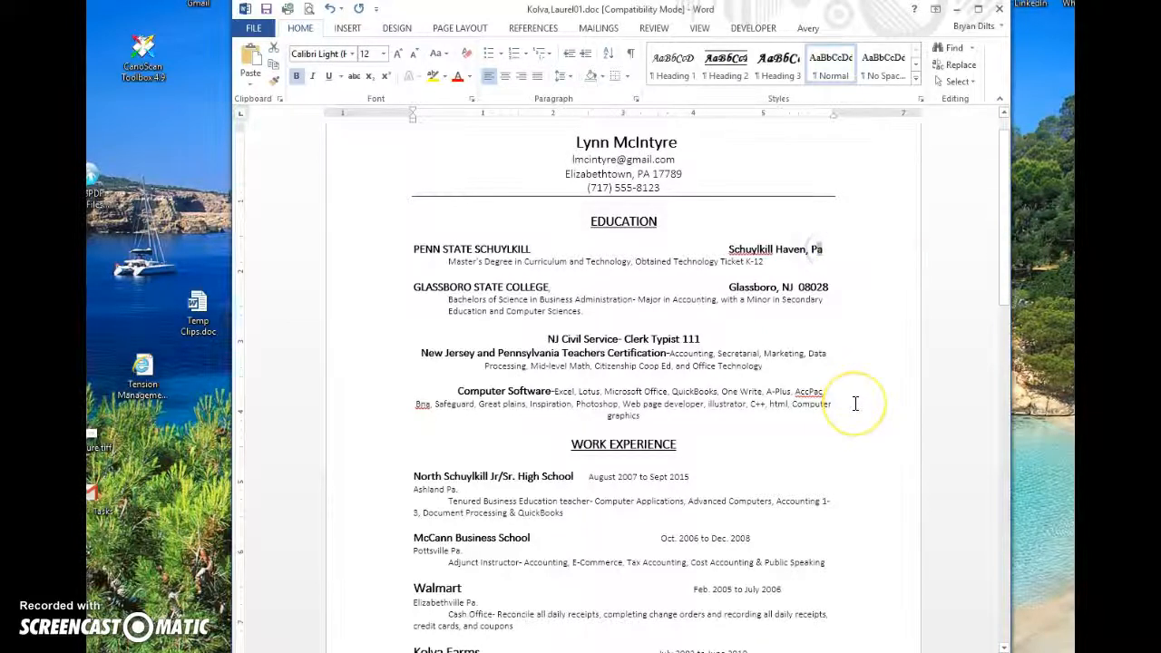
{"action": "type", "text": "A"}
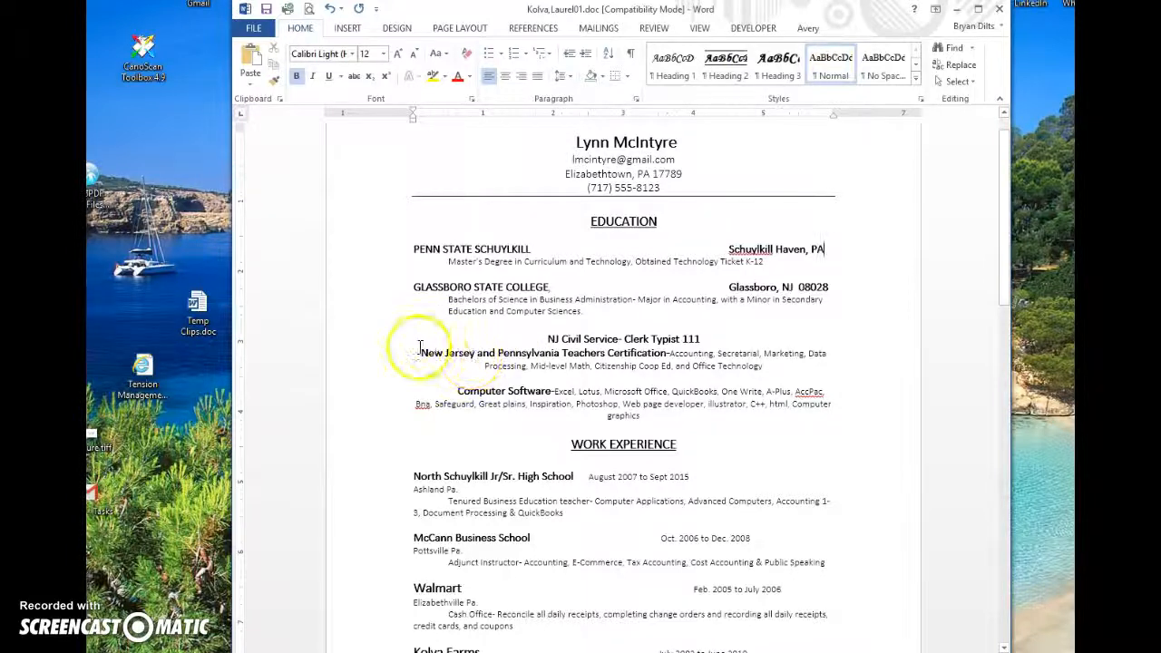
Step: Delete the NJ Civil Service and certification lines, left-align Computer Software, and cut the Education section
{"action": "left_click_drag", "start_coordinate": [505, 341], "coordinate": [798, 378]}
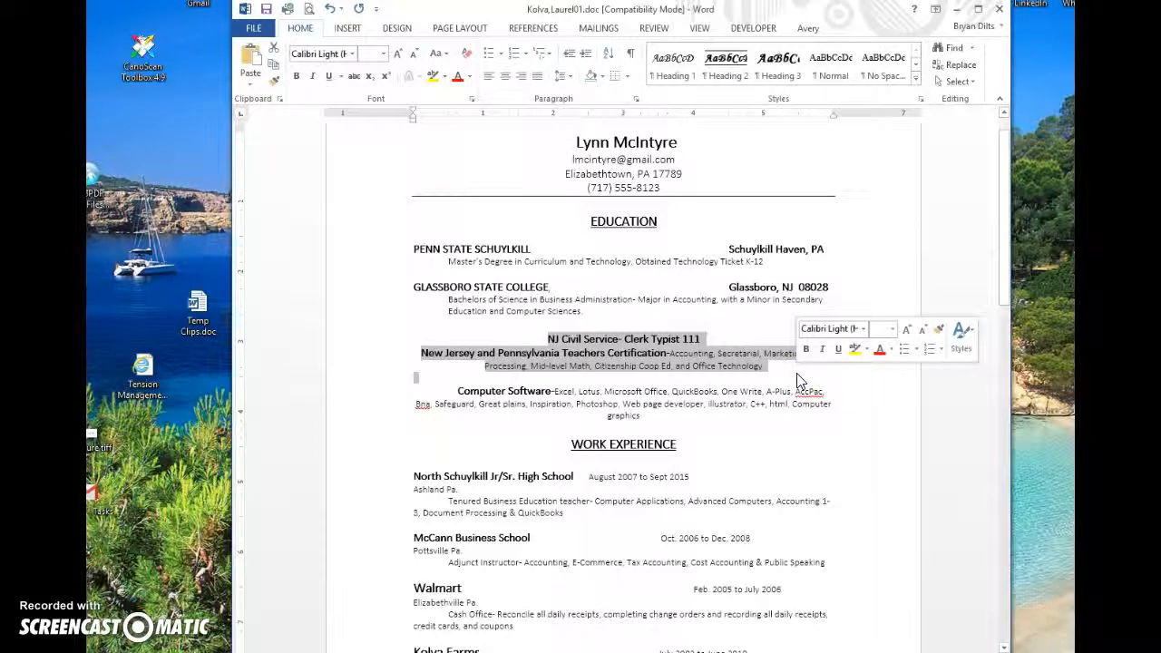
{"action": "key", "text": "Delete"}
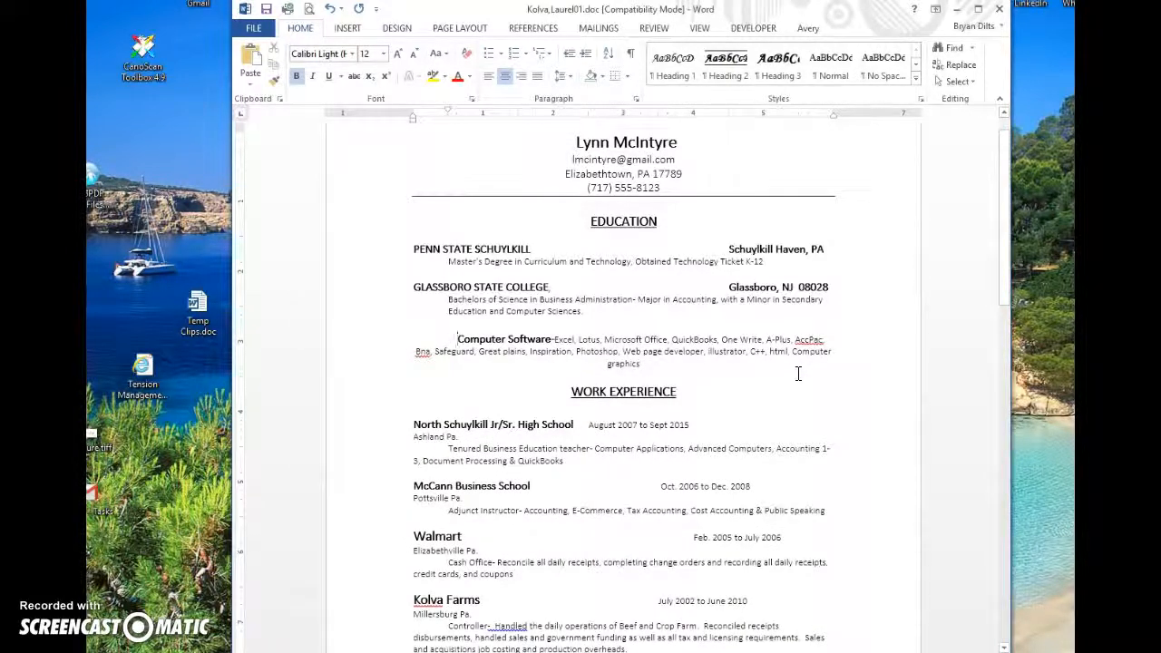
{"action": "key", "text": "ctrl+l"}
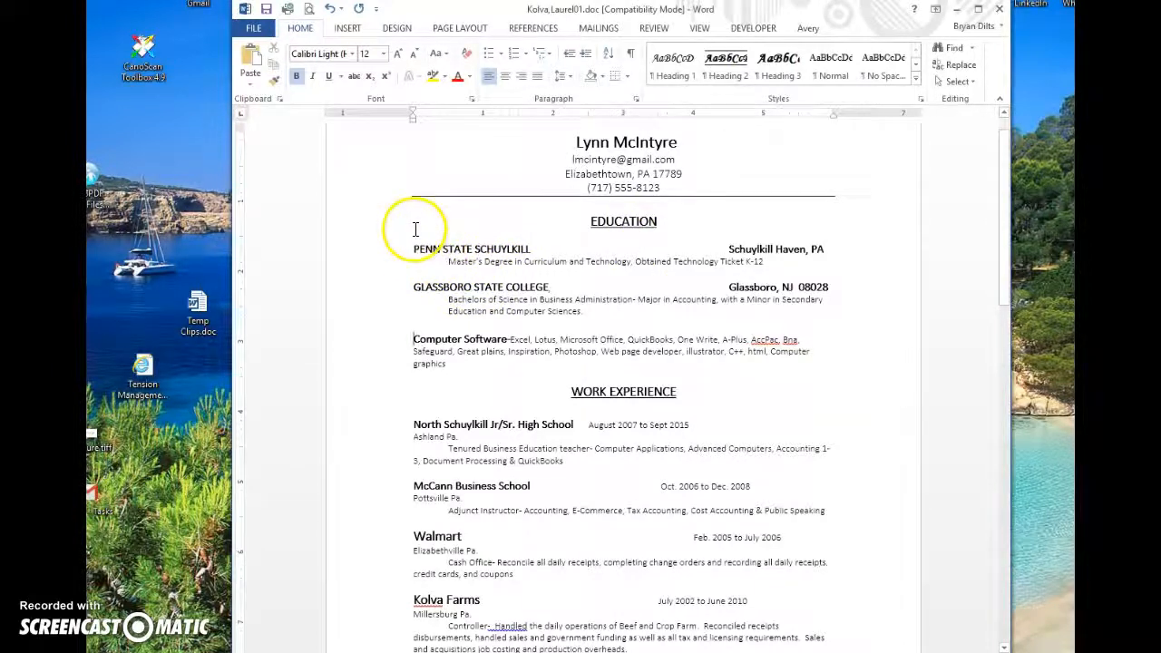
{"action": "left_click_drag", "start_coordinate": [407, 227], "coordinate": [484, 375]}
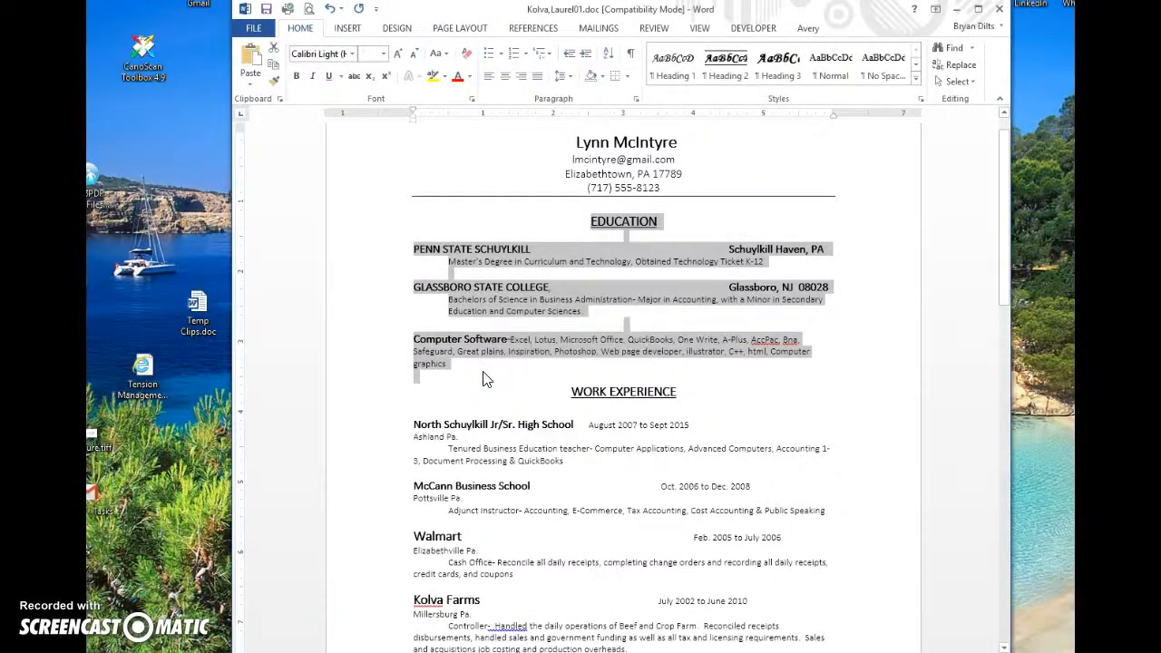
{"action": "key", "text": "Delete"}
Step: Paste the Education section on a new line above the REFERENCES heading
{"action": "left_click_drag", "start_coordinate": [1004, 218], "coordinate": [1041, 594]}
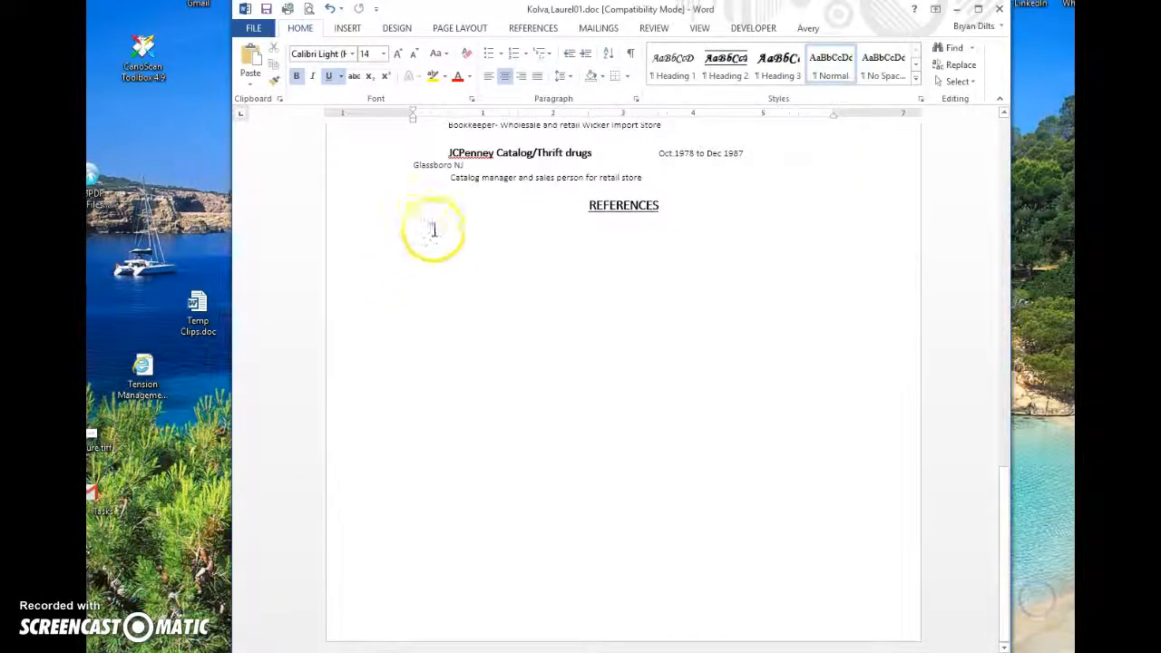
{"action": "left_click", "coordinate": [396, 211]}
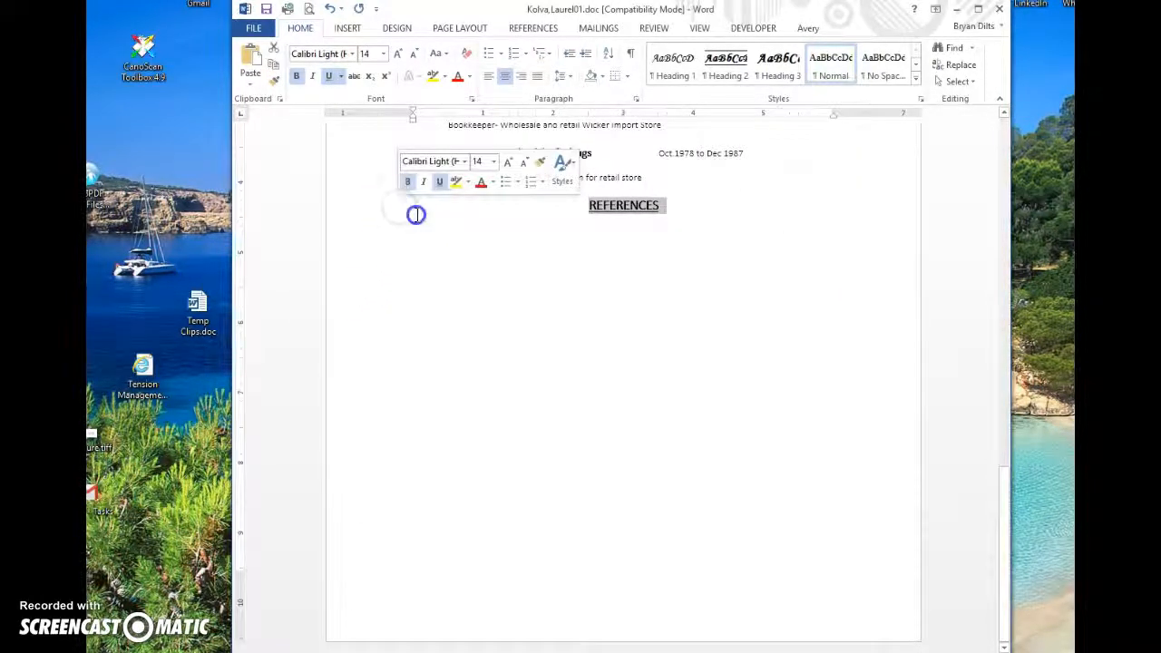
{"action": "left_click", "coordinate": [416, 220]}
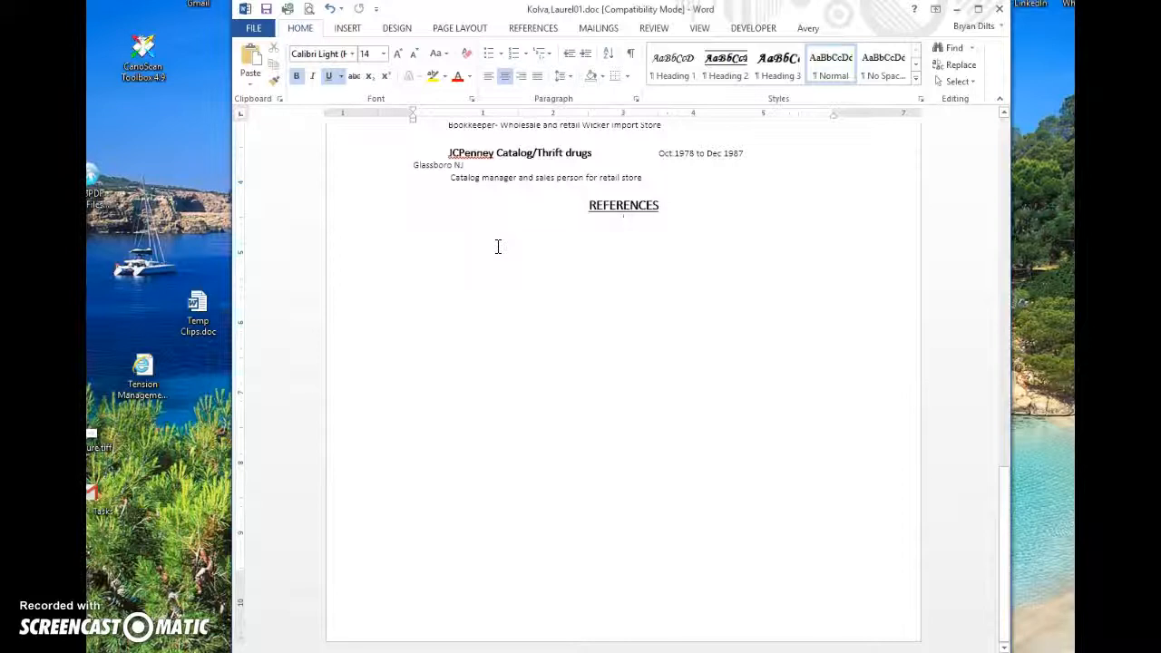
{"action": "key", "text": "Up"}
{"action": "key", "text": "Up"}
{"action": "key", "text": "Return"}
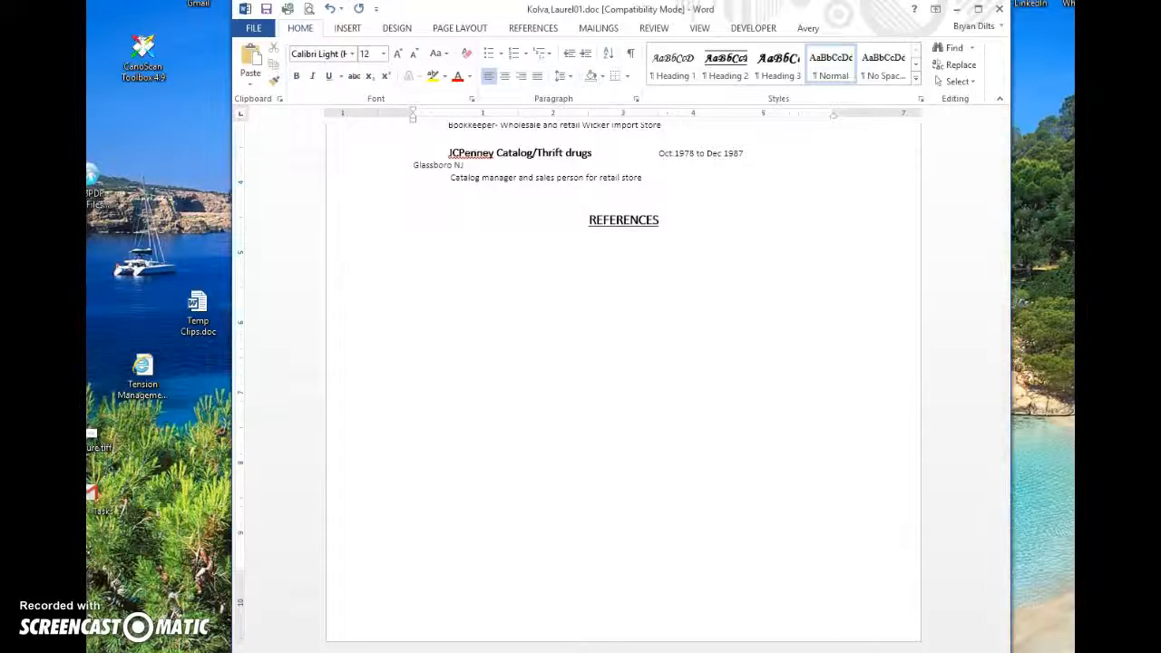
{"action": "type", "text": "EDUCATION  PENN STATE SCHUYLKILL\tSchuylkill Haven, PA Master's Degree in Curriculum and Technology, Obtained Technology Ticket K-12  GLASSBORO STATE COLLEGE\tGlassboro, NJ  08028 Bachelors of Science in Business Administration- Major in Accounting, with a Minor in Secondary Education and Computer Sciences  Computer Software-Excel, Lotus, Microsoft Office, QuickBooks, One Write, A-Plus, AccPac, Bna, Safeguard, Great plains, Inspiration, Photoshop, Web page developer, illustrator, C++, html, Computer graphics"}
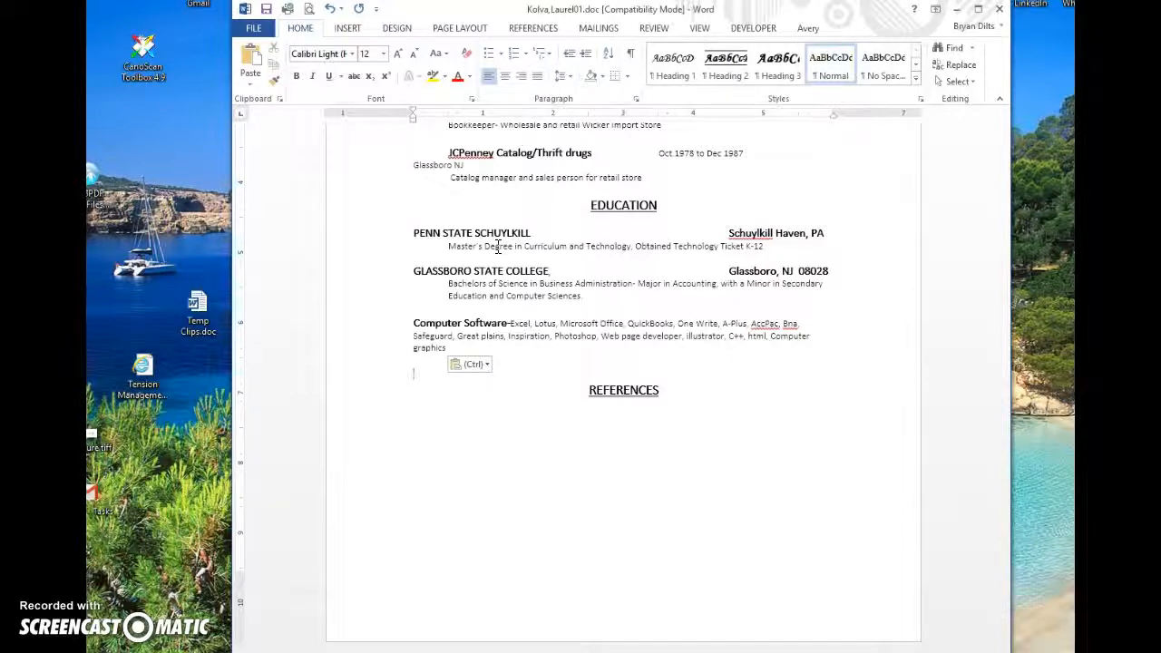
{"action": "key", "text": "ctrl+s"}
Step: Delete the REFERENCES heading and the empty last line
{"action": "key", "text": "ctrl+shift+End"}
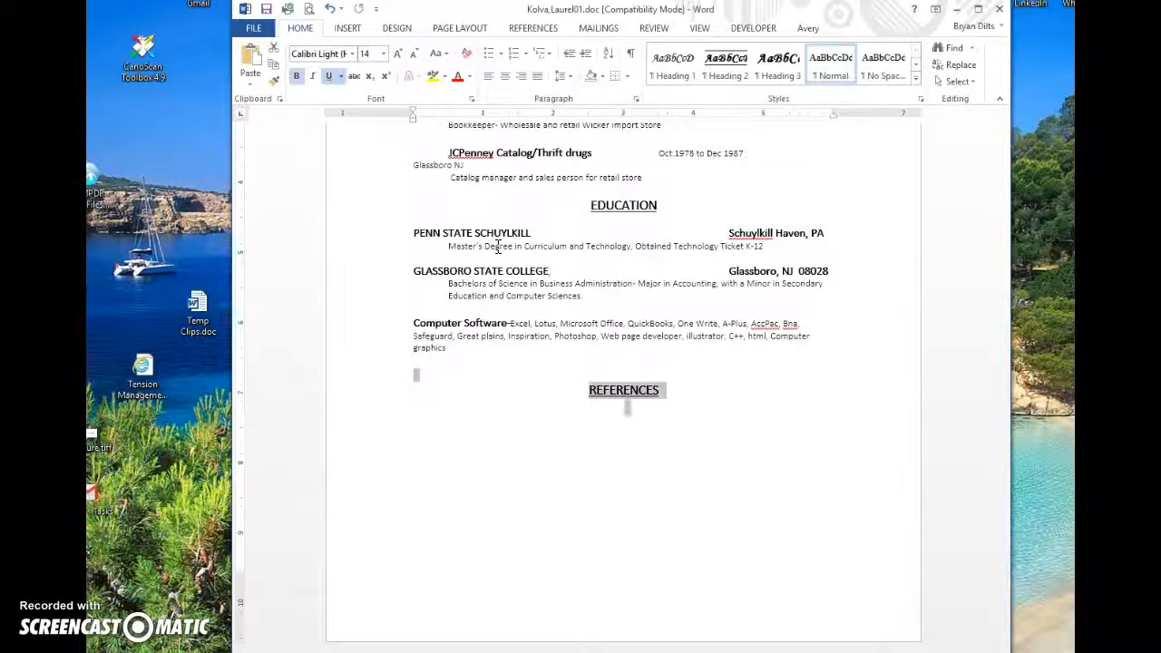
{"action": "key", "text": "Delete"}
{"action": "key", "text": "BackSpace"}
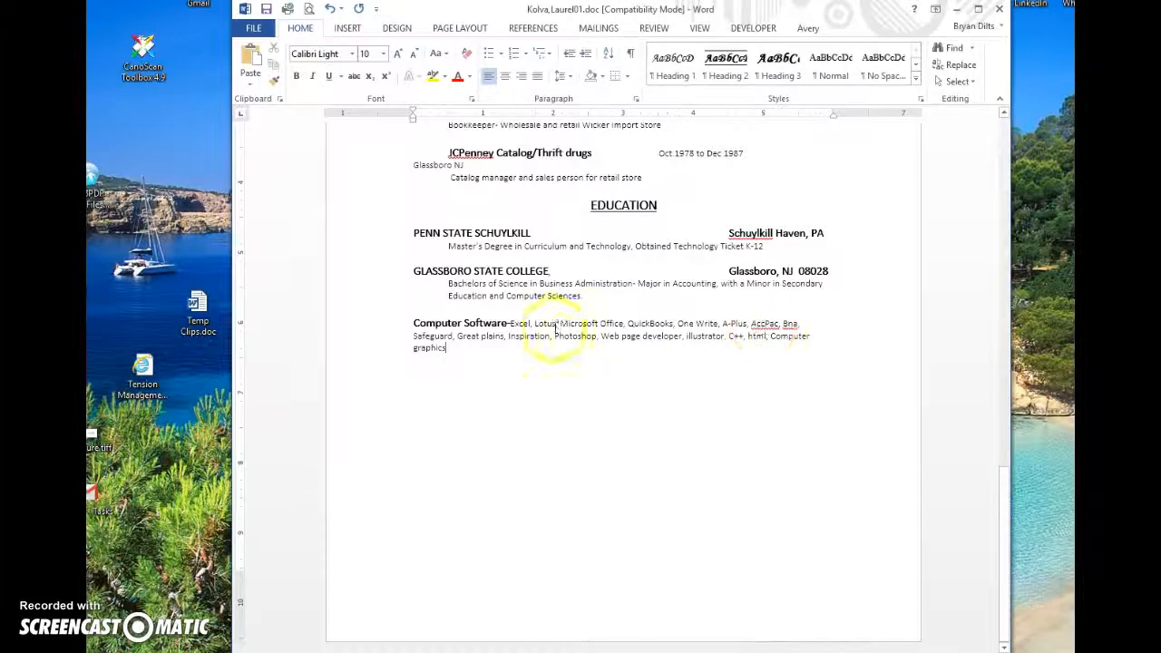
Step: Change 'Great plains' to 'Great Plains' and return to the top of the resume
{"action": "left_click", "coordinate": [486, 336]}
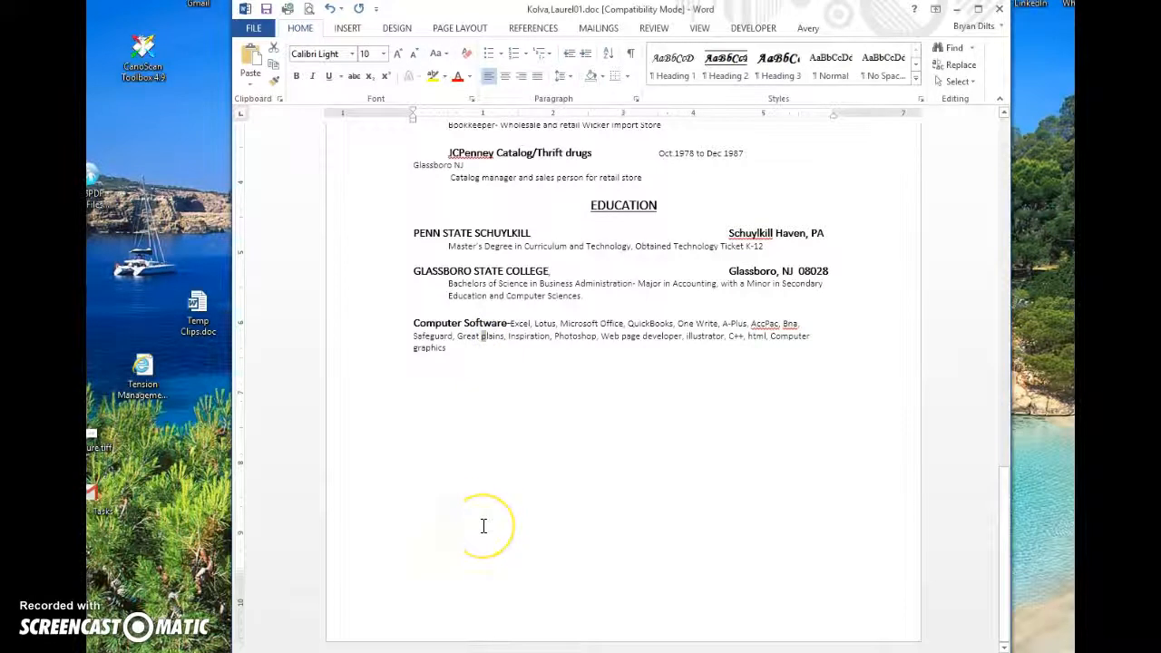
{"action": "key", "text": "BackSpace"}
{"action": "type", "text": "P"}
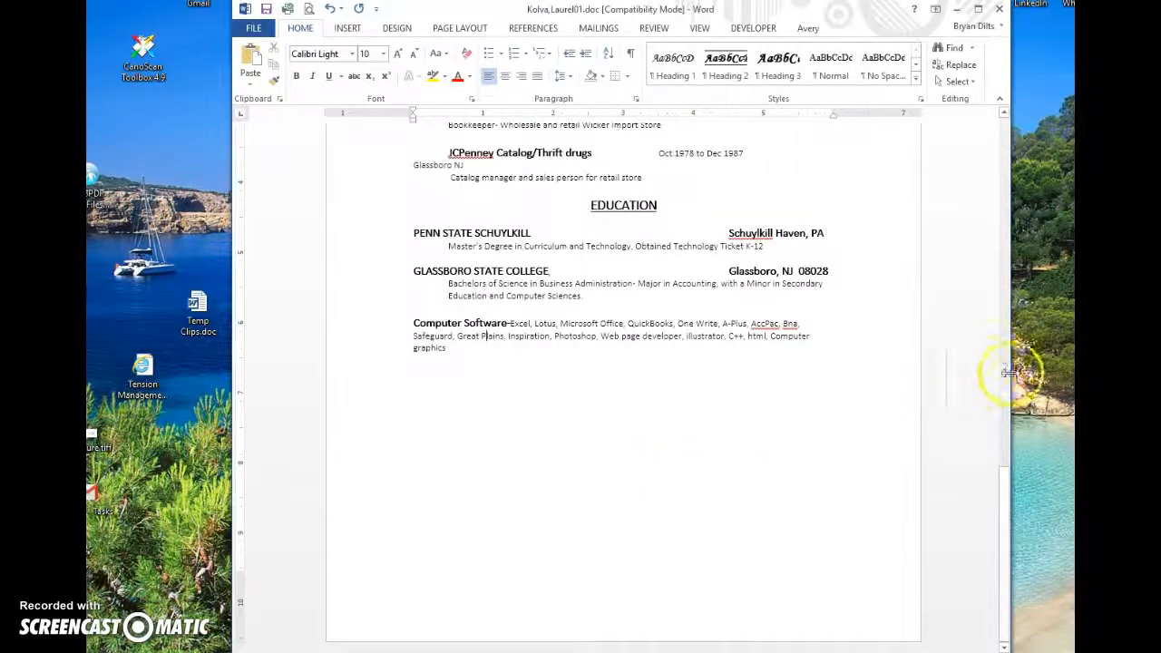
{"action": "left_click_drag", "start_coordinate": [1008, 505], "coordinate": [1006, 167]}
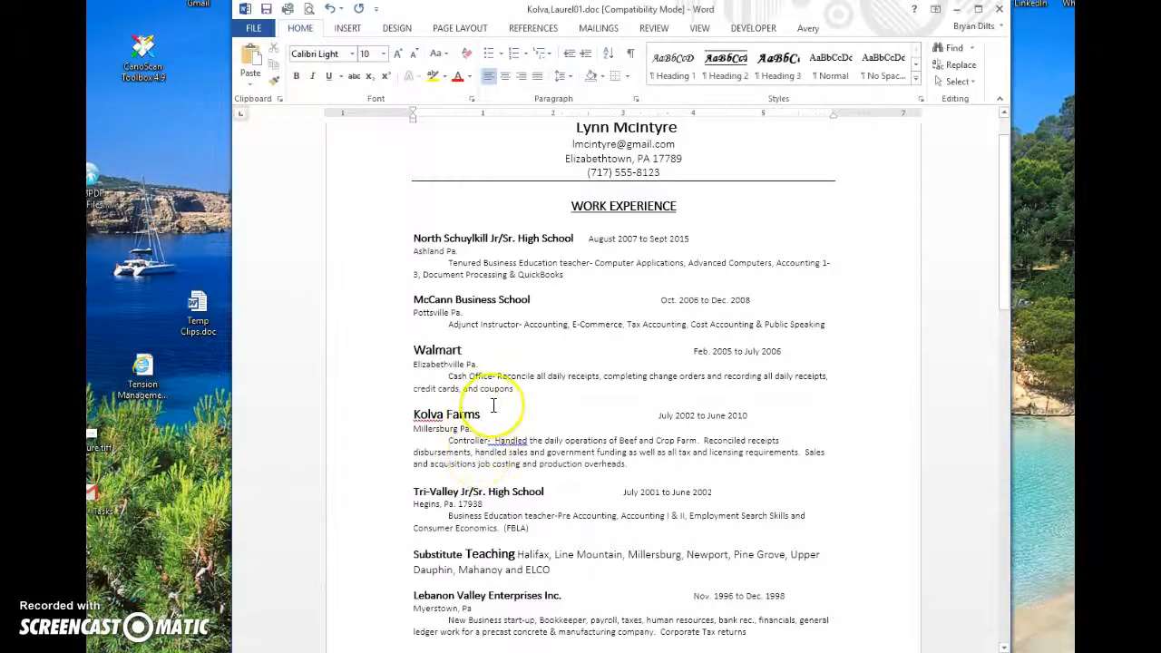
Step: Scroll down through the work experience to the Education section on page 2
{"action": "scroll", "coordinate": [493, 406], "scroll_direction": "down", "scroll_amount": 3}
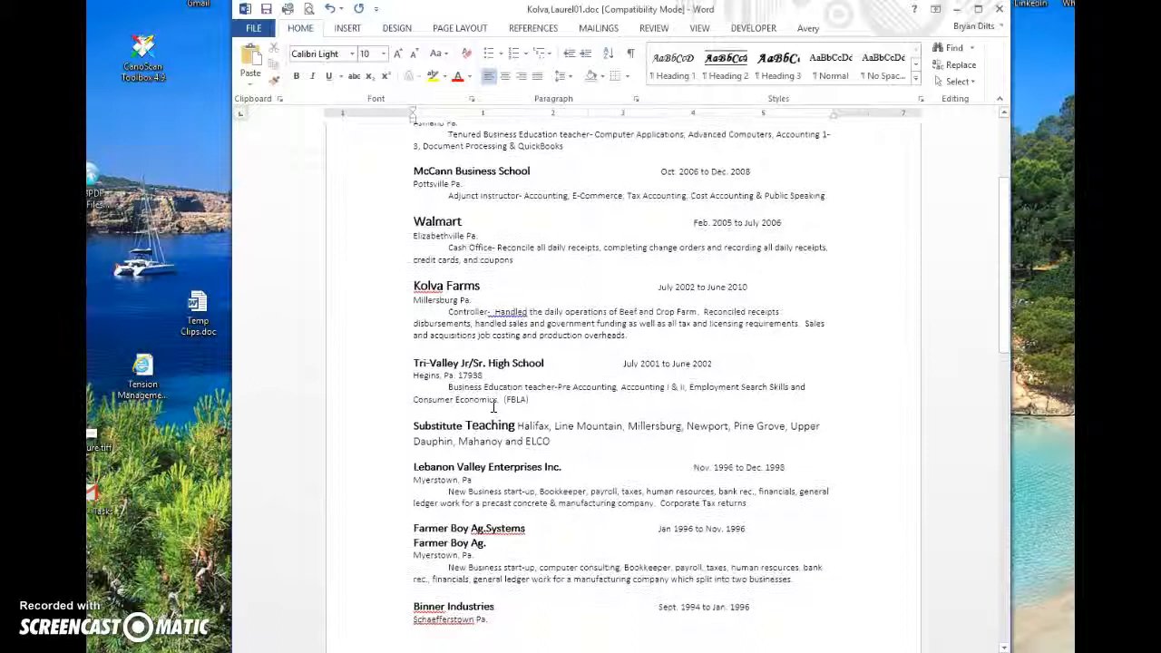
{"action": "scroll", "coordinate": [494, 407], "scroll_direction": "down", "scroll_amount": 2}
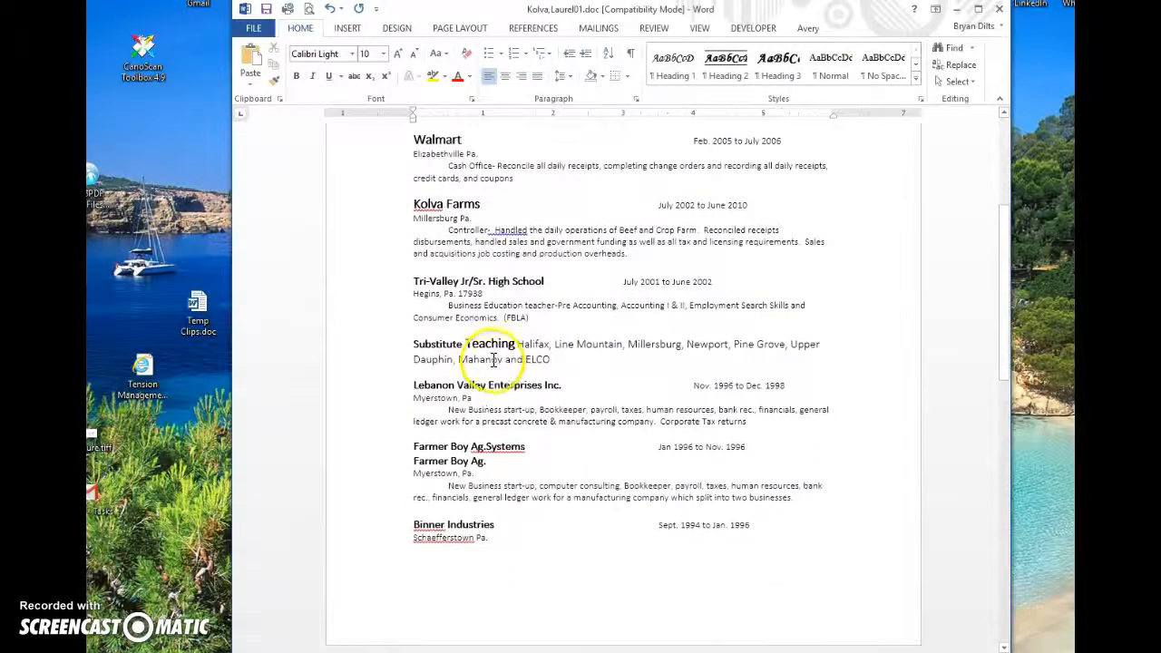
{"action": "scroll", "coordinate": [494, 347], "scroll_direction": "down", "scroll_amount": 1}
{"action": "scroll", "coordinate": [498, 342], "scroll_direction": "down", "scroll_amount": 1}
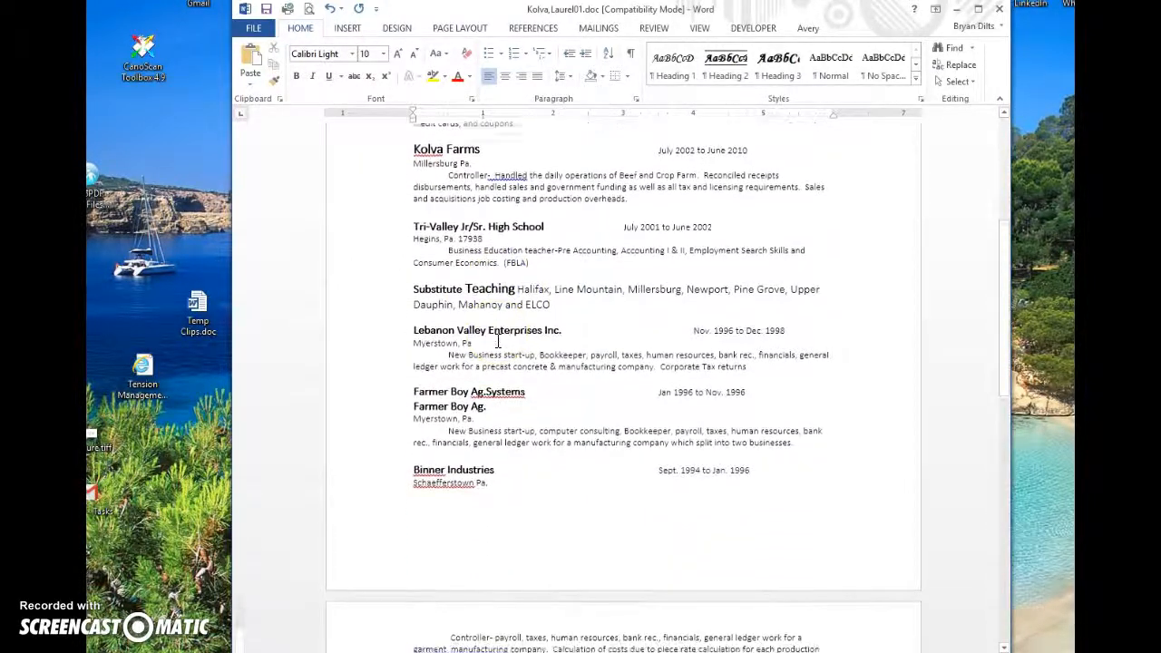
{"action": "scroll", "coordinate": [498, 341], "scroll_direction": "down", "scroll_amount": 3}
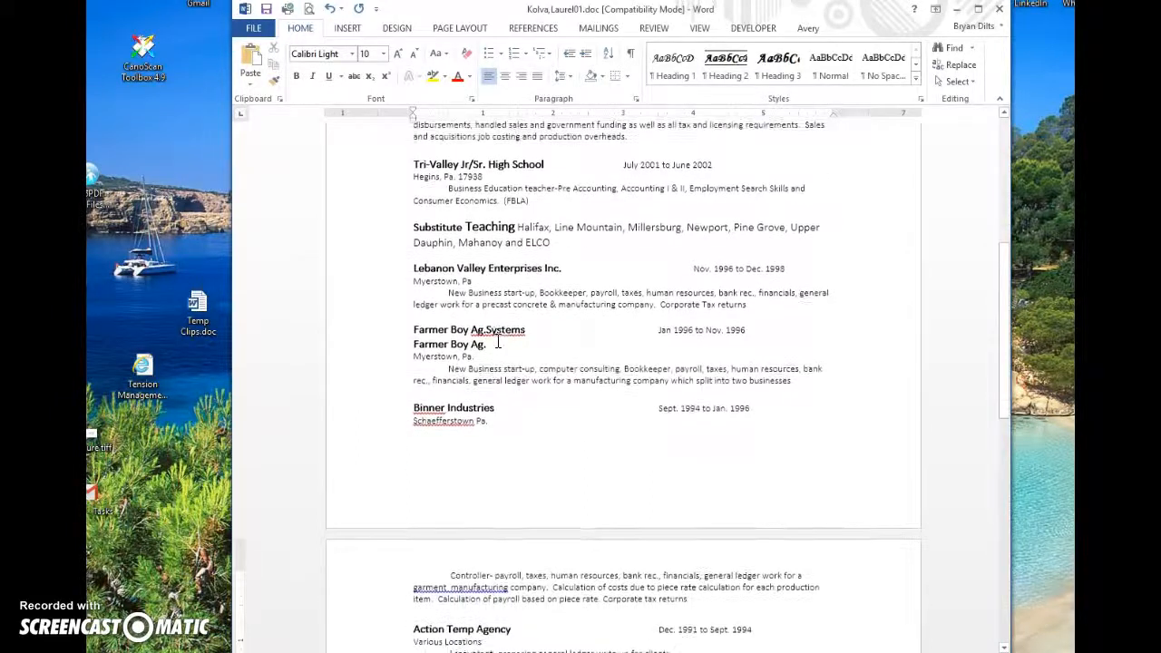
{"action": "scroll", "coordinate": [498, 342], "scroll_direction": "down", "scroll_amount": 2}
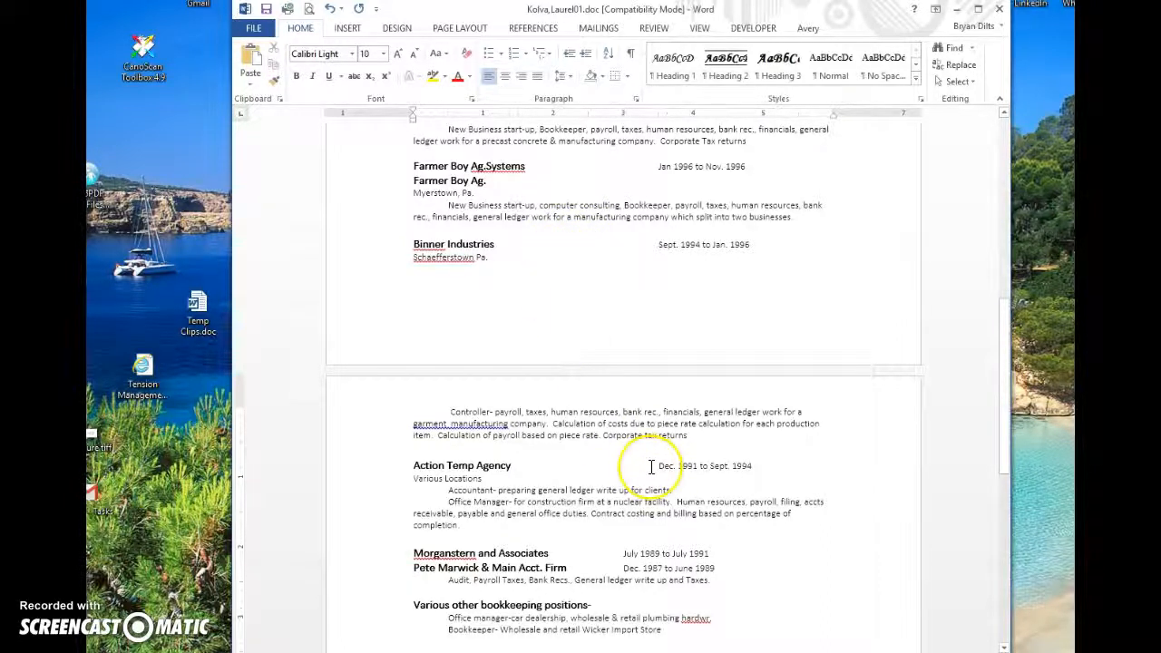
{"action": "scroll", "coordinate": [651, 467], "scroll_direction": "down", "scroll_amount": 1}
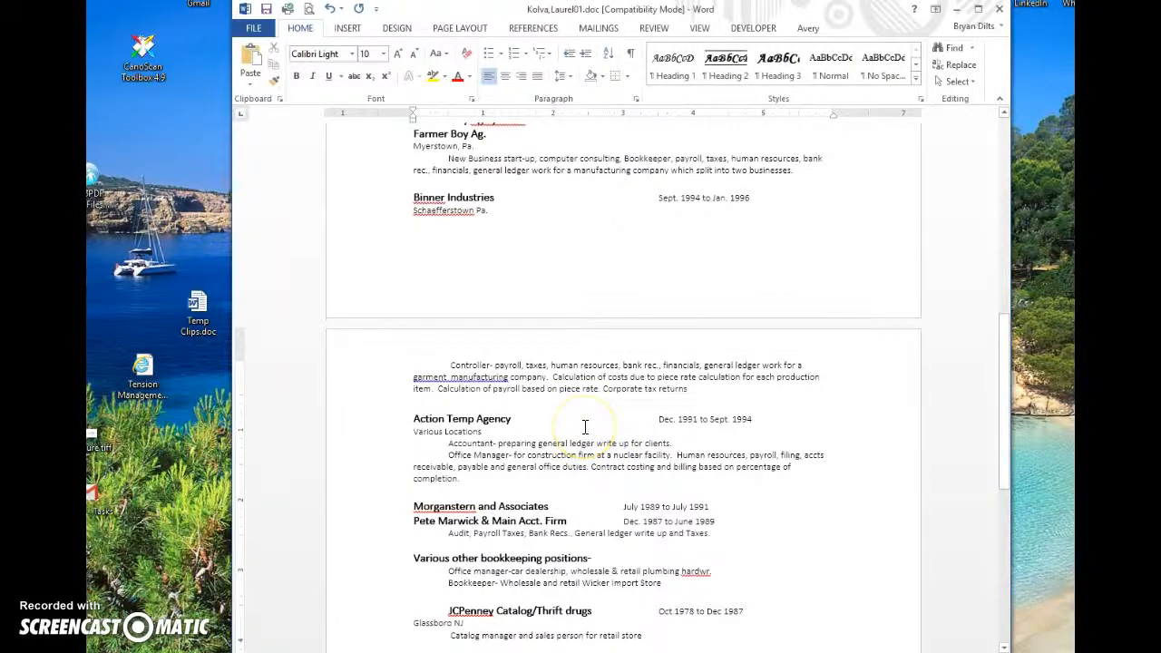
{"action": "scroll", "coordinate": [585, 426], "scroll_direction": "down", "scroll_amount": 1}
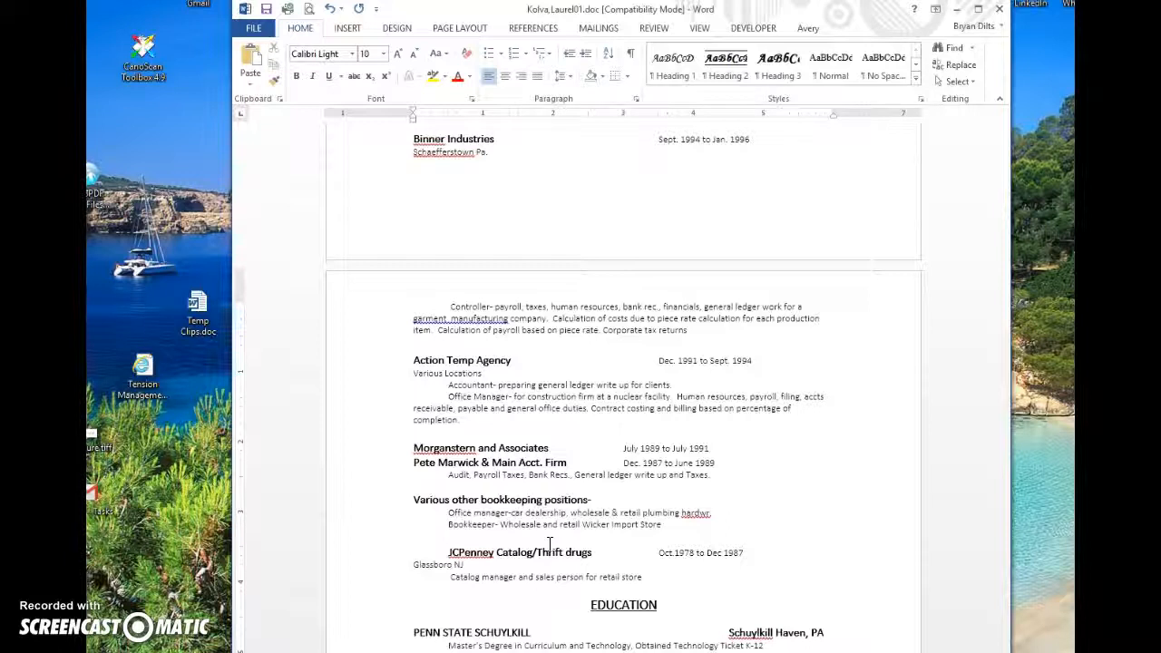
Step: Delete the JCPenney Catalog/Thrift drugs entry with its Glassboro NJ and Catalog manager lines
{"action": "left_click", "coordinate": [446, 552]}
{"action": "left_click_drag", "start_coordinate": [443, 552], "coordinate": [672, 582]}
{"action": "key", "text": "Delete"}
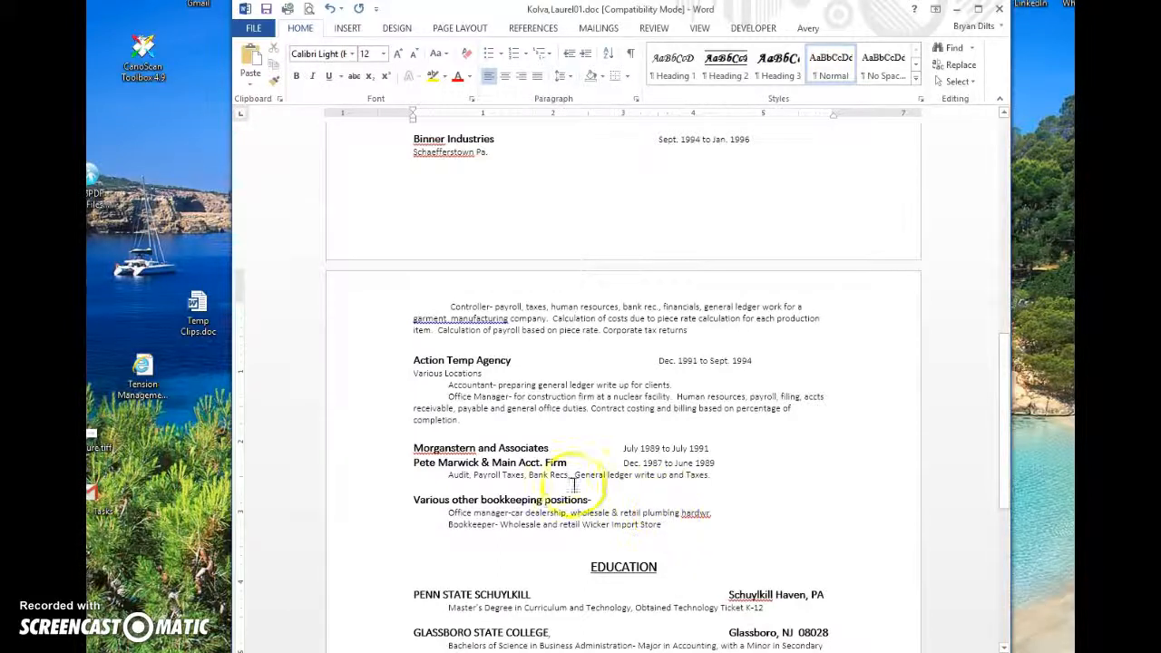
{"action": "scroll", "coordinate": [591, 478], "scroll_direction": "up", "scroll_amount": 6}
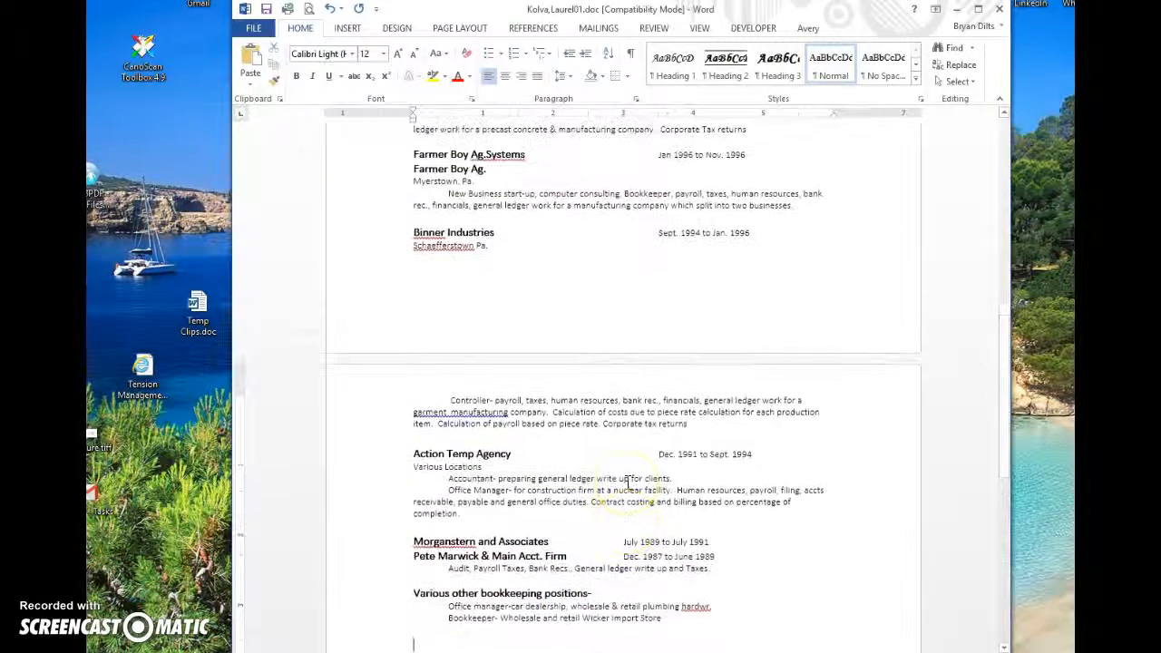
Step: Cut the North Schuylkill, McCann and Walmart job entries
{"action": "scroll", "coordinate": [627, 481], "scroll_direction": "up", "scroll_amount": 6}
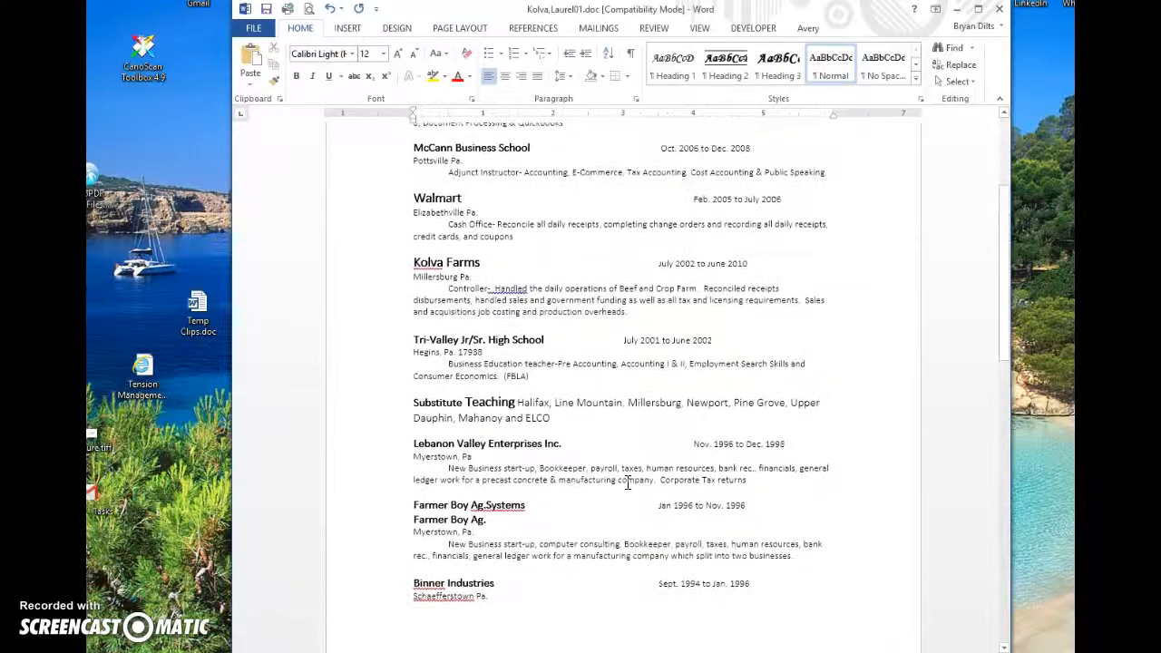
{"action": "scroll", "coordinate": [627, 481], "scroll_direction": "up", "scroll_amount": 2}
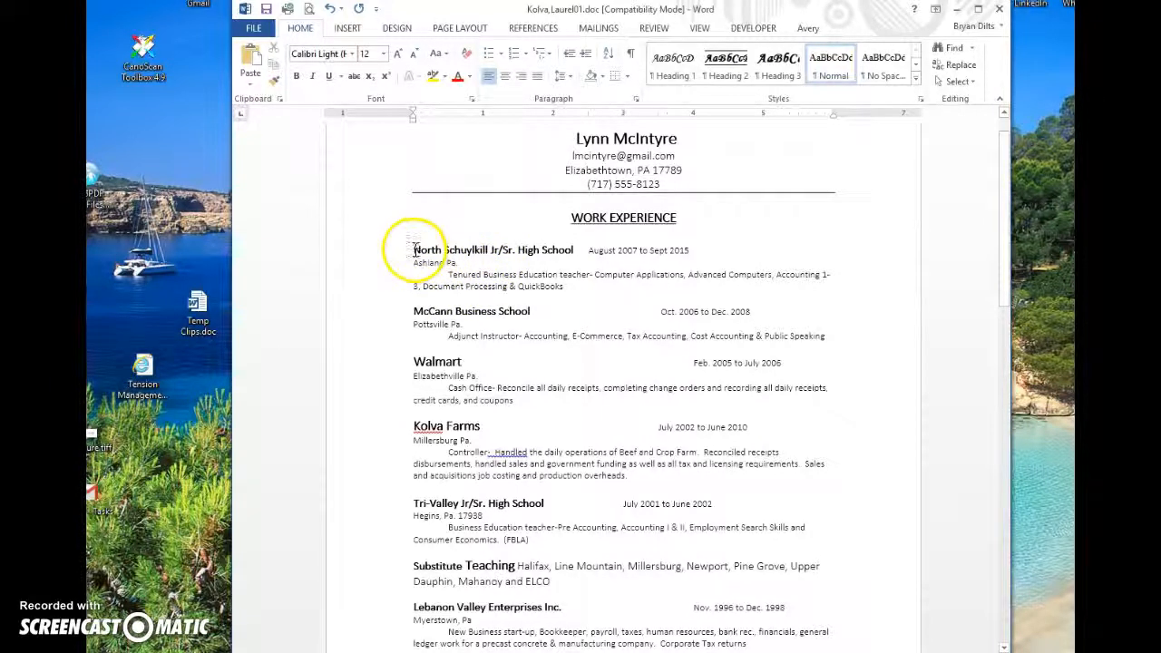
{"action": "left_click_drag", "start_coordinate": [414, 249], "coordinate": [564, 415]}
{"action": "key", "text": "ctrl+c"}
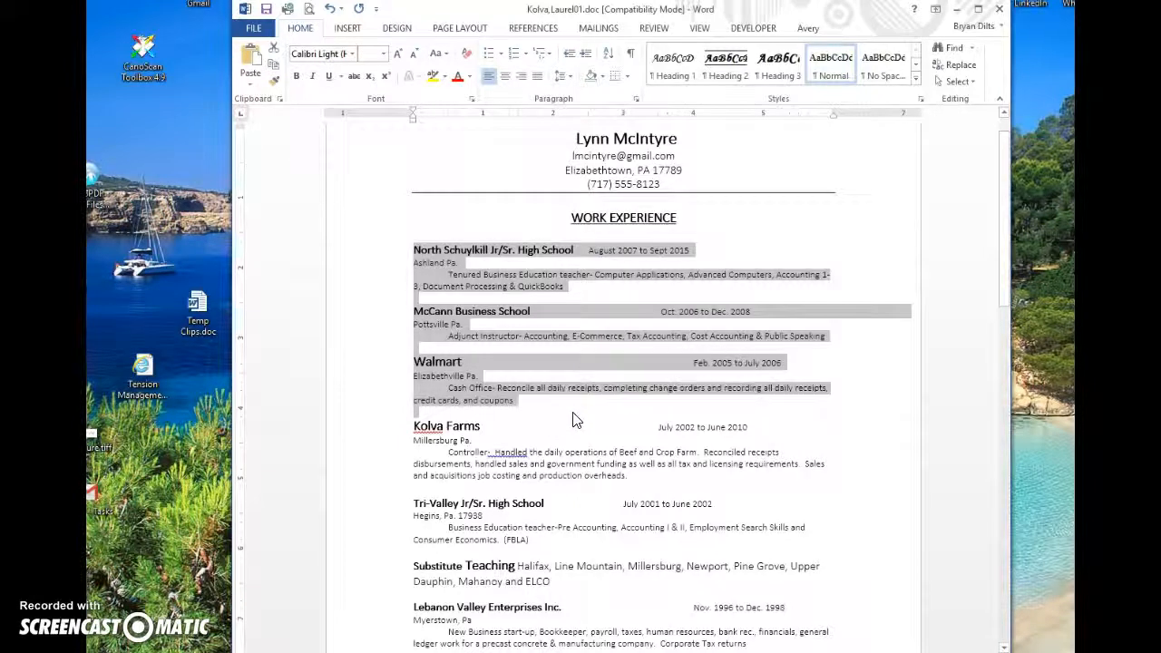
{"action": "key", "text": "Delete"}
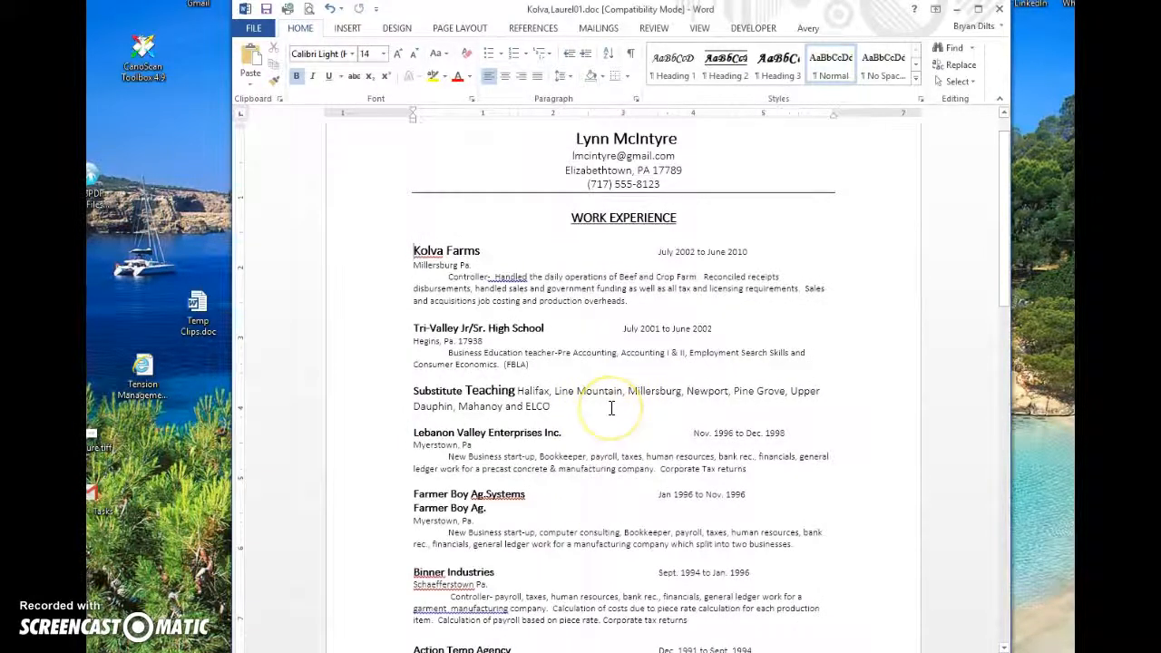
Step: Delete the Various other bookkeeping positions entry
{"action": "scroll", "coordinate": [612, 409], "scroll_direction": "down", "scroll_amount": 5}
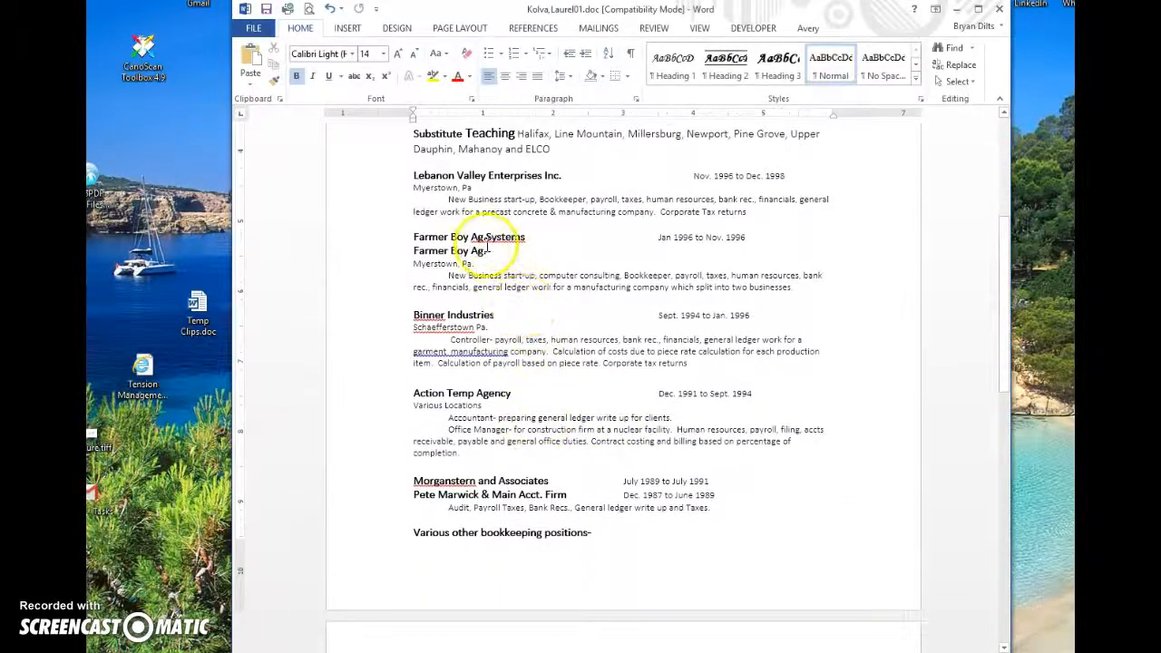
{"action": "scroll", "coordinate": [475, 191], "scroll_direction": "up", "scroll_amount": 2}
{"action": "scroll", "coordinate": [481, 227], "scroll_direction": "down", "scroll_amount": 2}
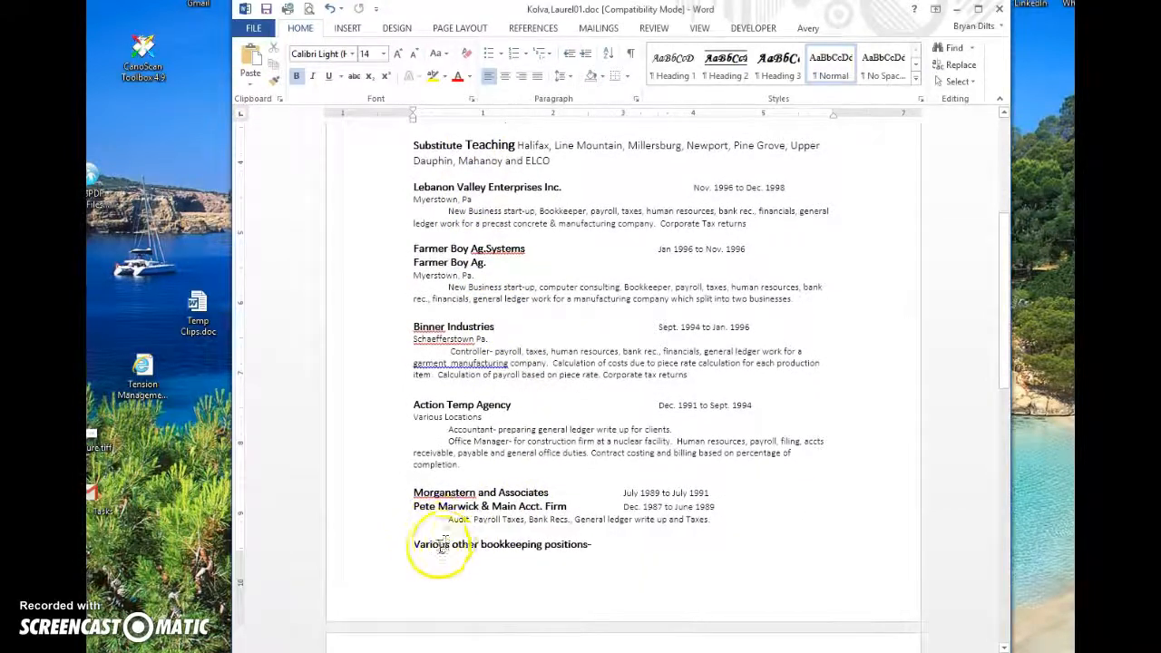
{"action": "left_click", "coordinate": [426, 568]}
{"action": "scroll", "coordinate": [426, 568], "scroll_direction": "down", "scroll_amount": 2}
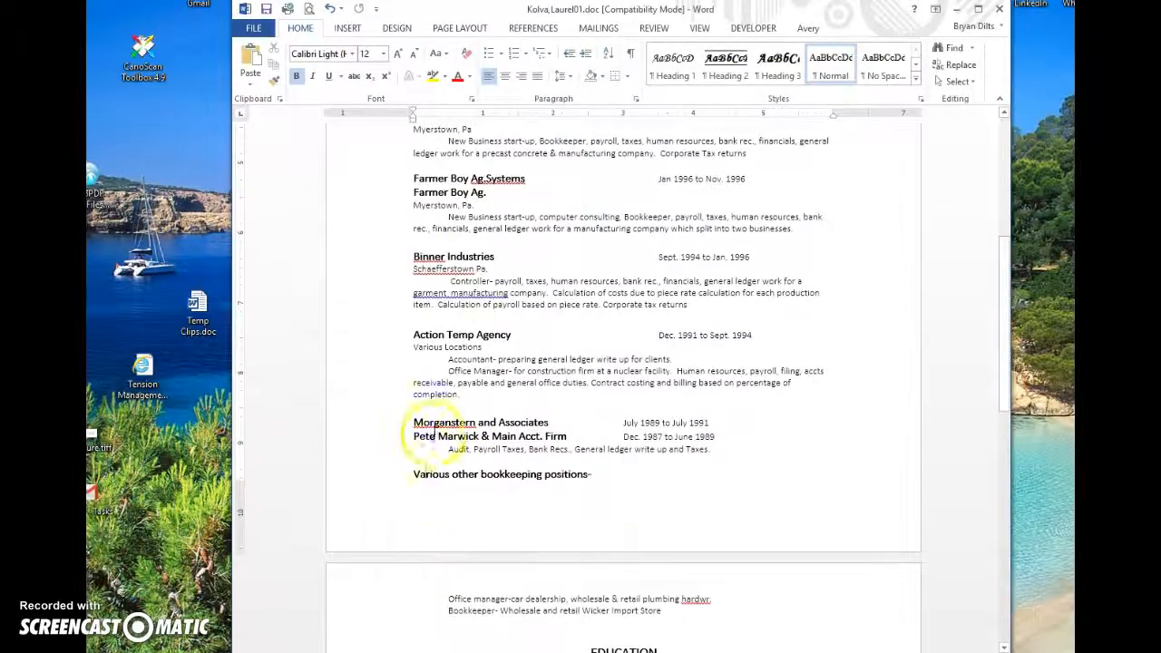
{"action": "left_click_drag", "start_coordinate": [414, 473], "coordinate": [706, 530]}
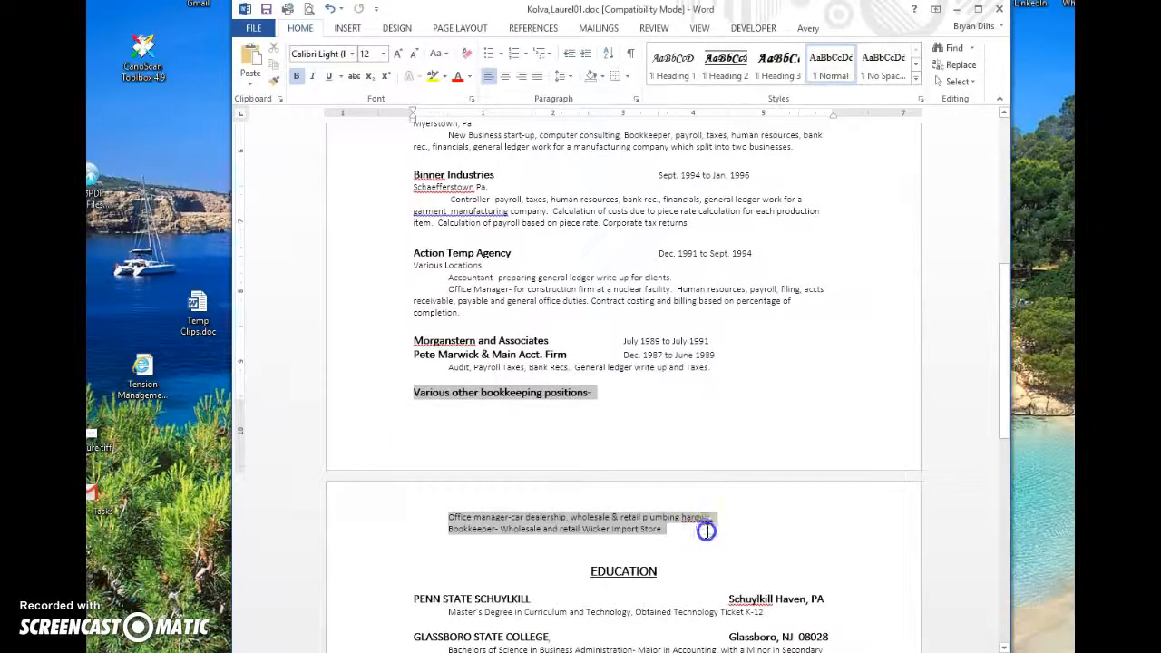
{"action": "key", "text": "Delete"}
Step: Paste the three cut entries below the Audit line, starting North Schuylkill on a new page
{"action": "key", "text": "Up"}
{"action": "key", "text": "Down"}
{"action": "key", "text": "Up"}
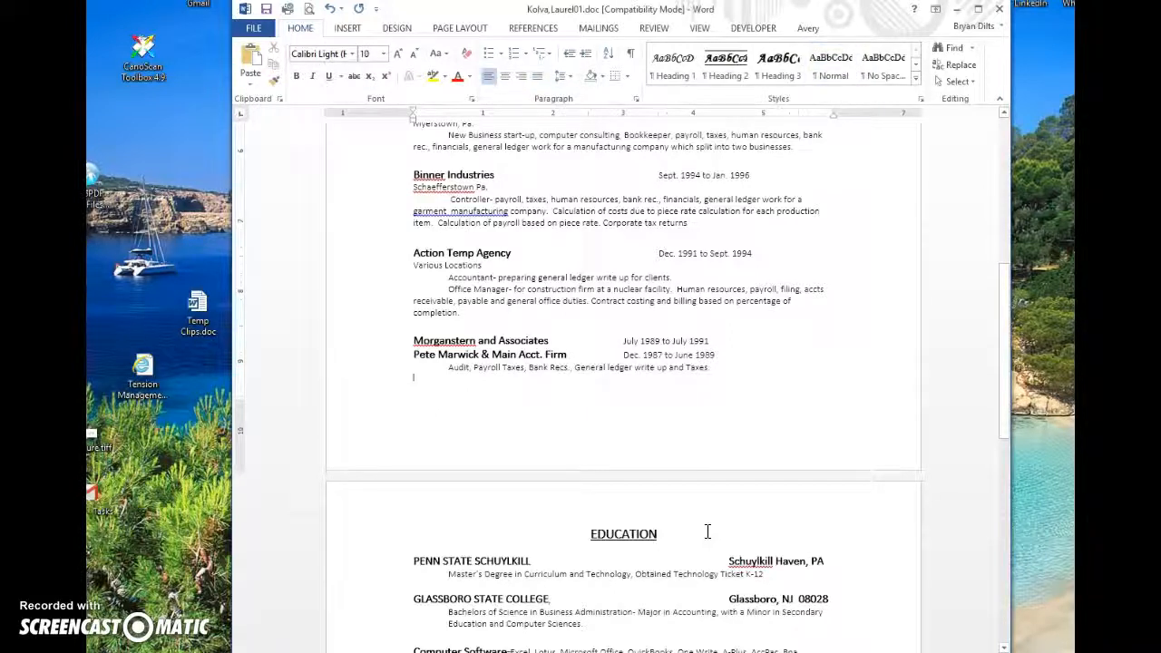
{"action": "key", "text": "ctrl+v"}
{"action": "key", "text": "Up"}
{"action": "key", "text": "Up"}
{"action": "key", "text": "Up"}
{"action": "key", "text": "Up"}
{"action": "key", "text": "Up"}
{"action": "key", "text": "Up"}
{"action": "key", "text": "Up"}
{"action": "key", "text": "Up"}
{"action": "key", "text": "Up"}
{"action": "key", "text": "Up"}
{"action": "key", "text": "Up"}
{"action": "key", "text": "Up"}
{"action": "key", "text": "Up"}
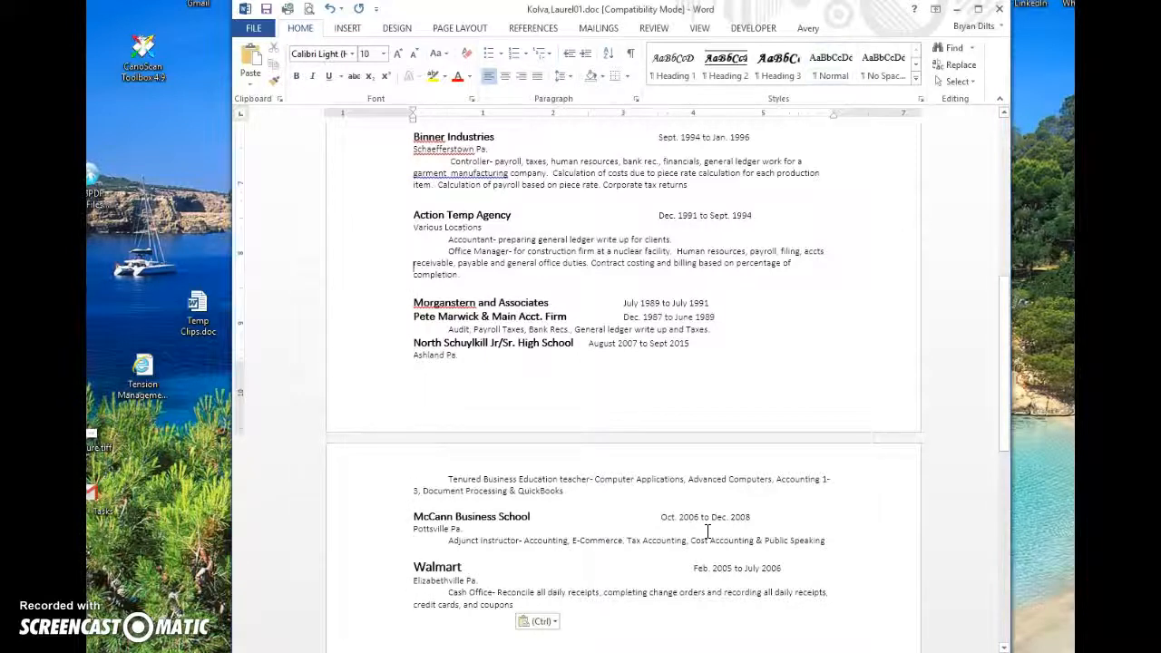
{"action": "key", "text": "Down"}
{"action": "key", "text": "Down"}
{"action": "key", "text": "Down"}
{"action": "key", "text": "Down"}
{"action": "key", "text": "Down"}
{"action": "key", "text": "Down"}
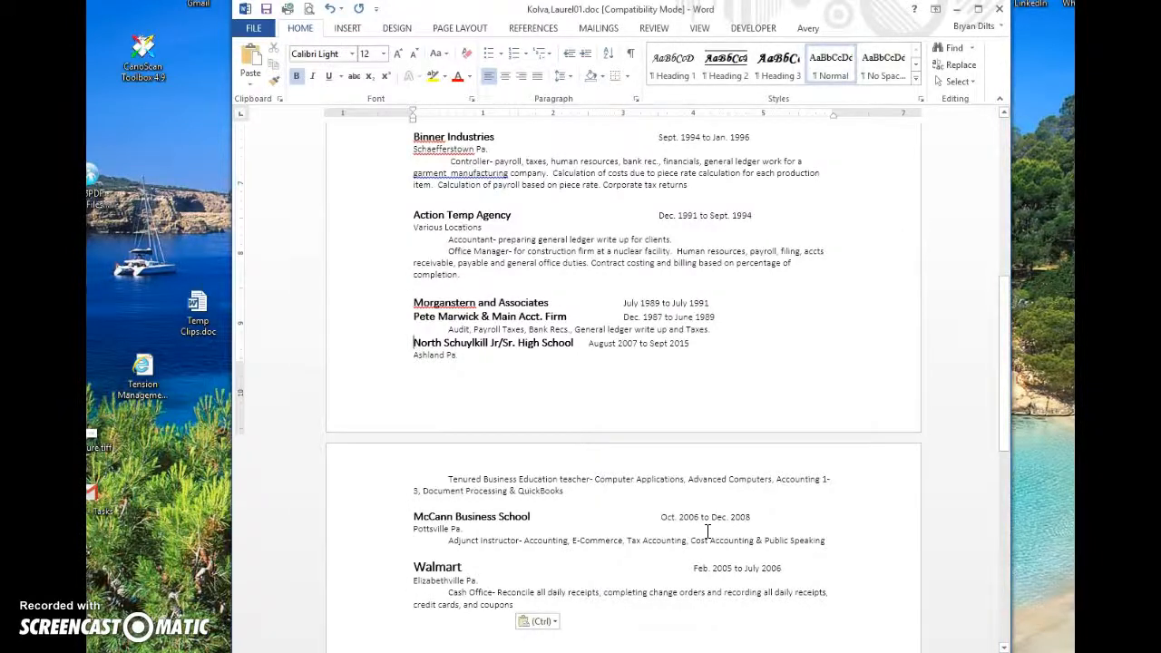
{"action": "key", "text": "ctrl+Return"}
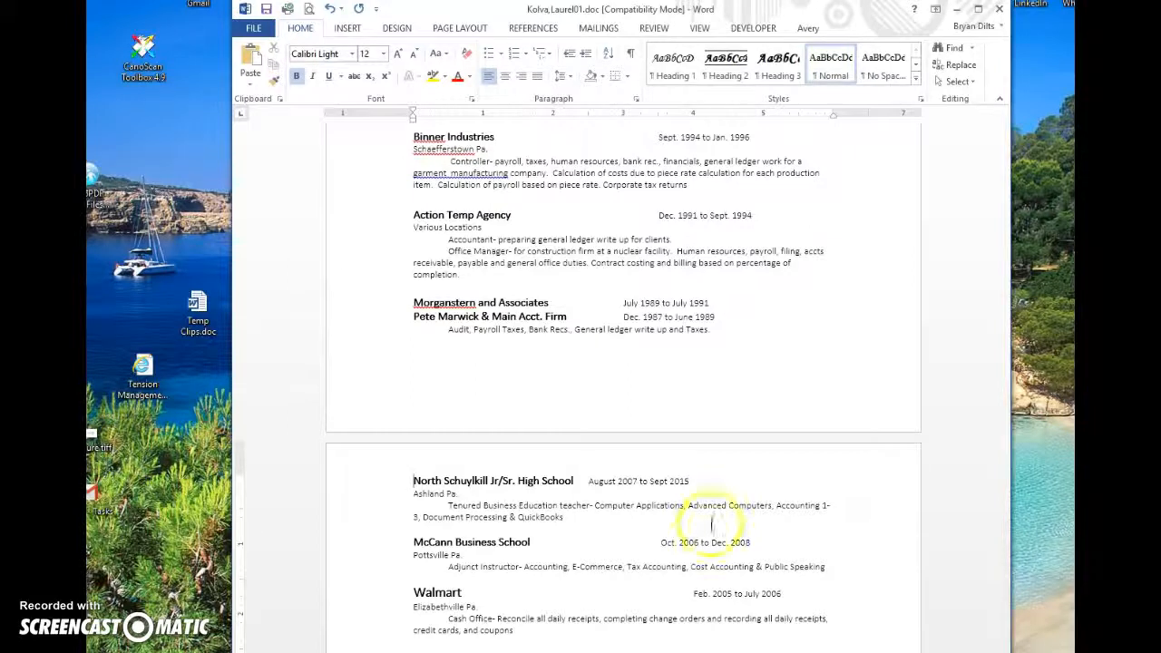
{"action": "left_click_drag", "start_coordinate": [1006, 402], "coordinate": [1017, 225]}
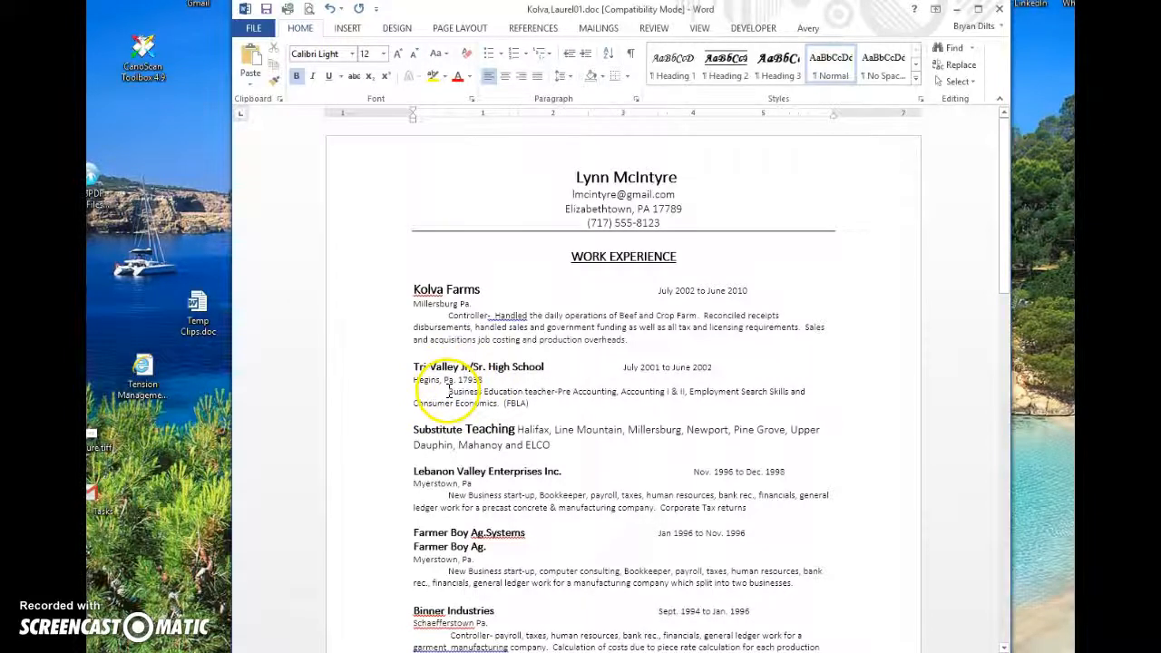
{"action": "scroll", "coordinate": [454, 386], "scroll_direction": "down", "scroll_amount": 2}
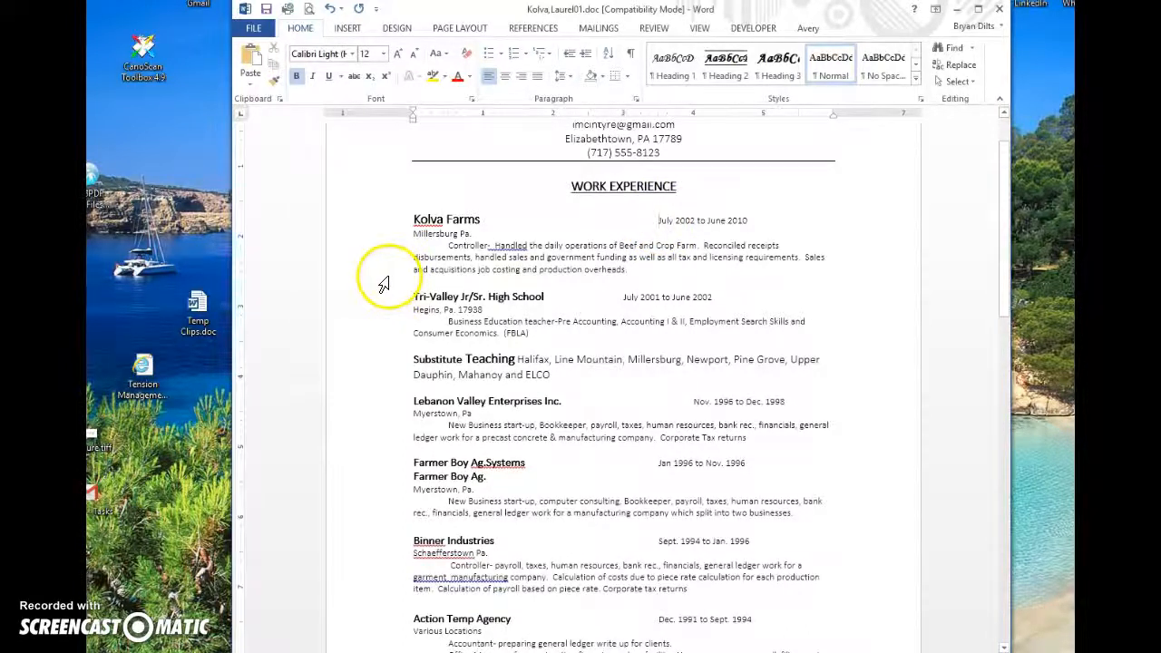
{"action": "scroll", "coordinate": [465, 284], "scroll_direction": "down", "scroll_amount": 5}
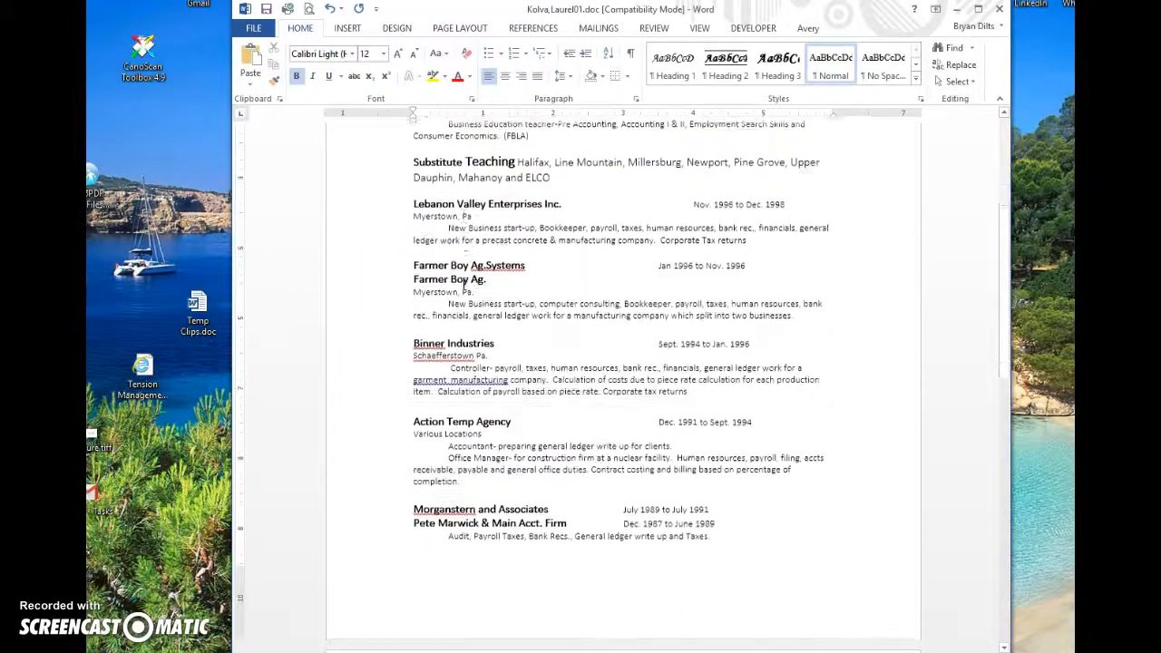
{"action": "scroll", "coordinate": [465, 284], "scroll_direction": "down", "scroll_amount": 1}
{"action": "scroll", "coordinate": [464, 284], "scroll_direction": "down", "scroll_amount": 1}
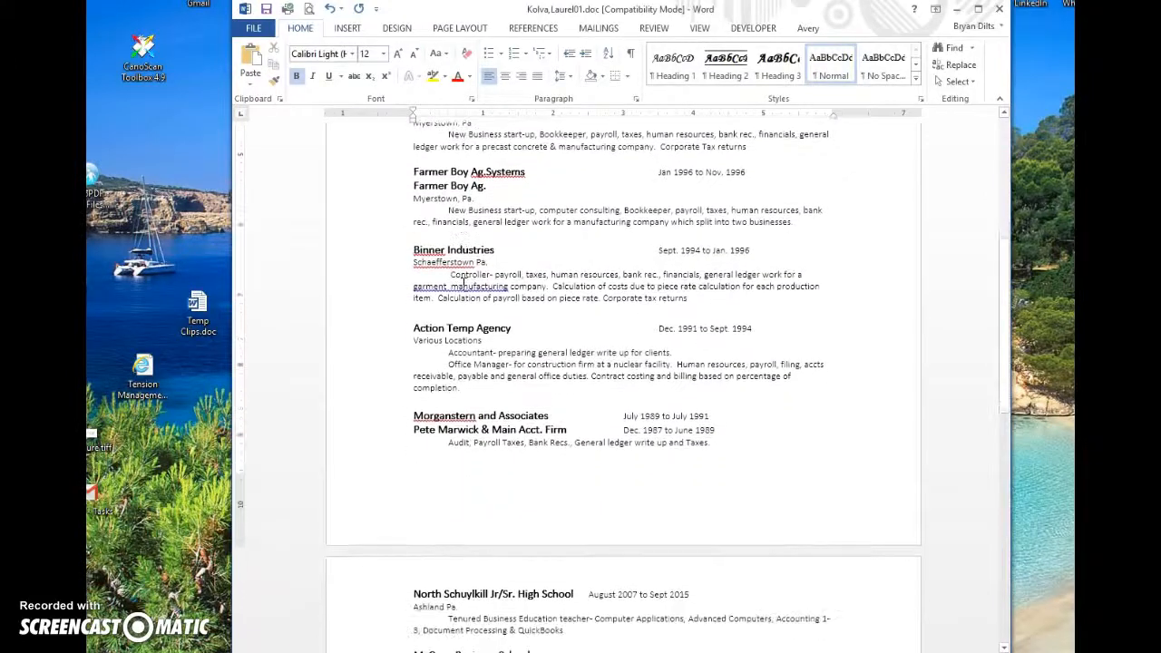
{"action": "left_click", "coordinate": [458, 339]}
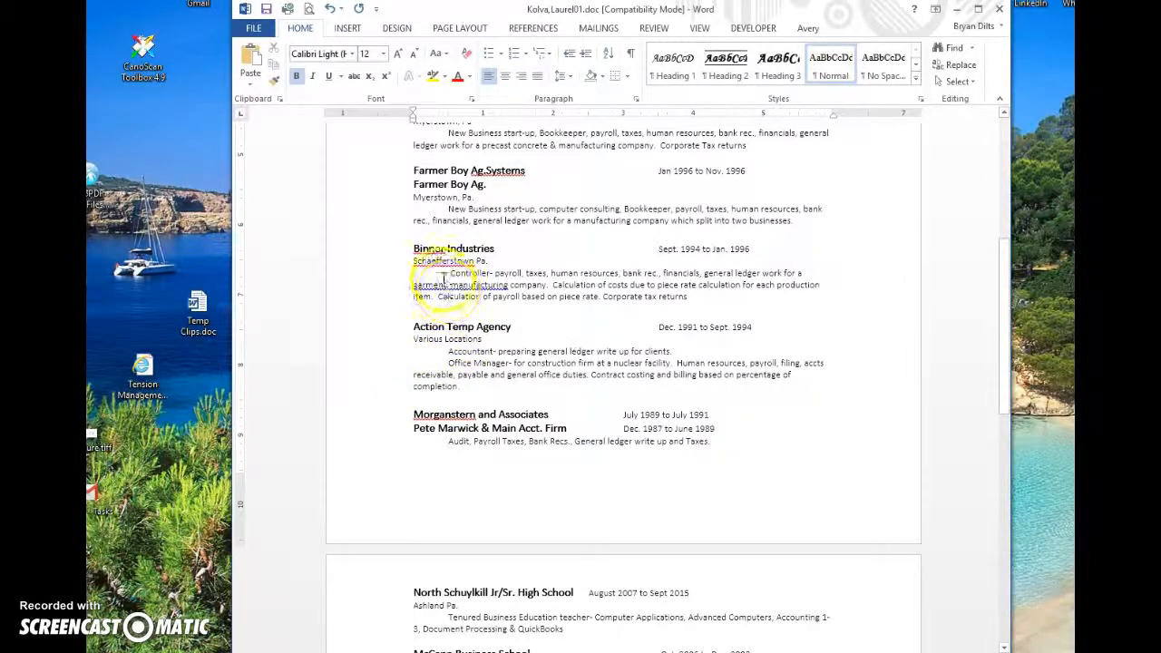
{"action": "scroll", "coordinate": [429, 257], "scroll_direction": "up", "scroll_amount": 3}
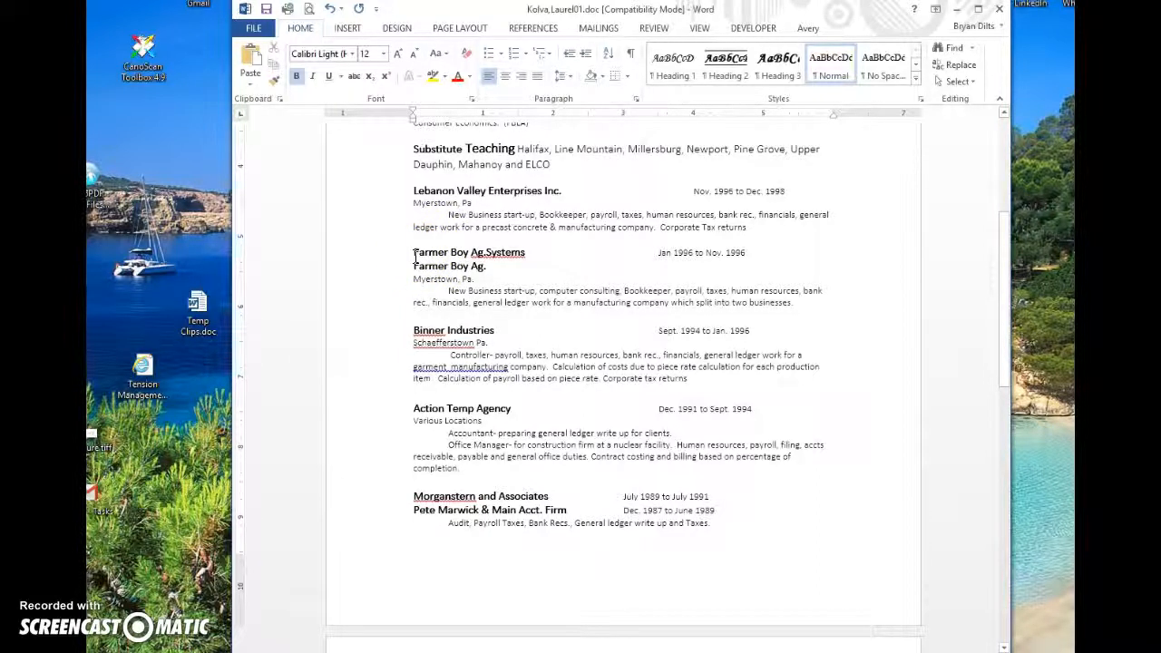
{"action": "scroll", "coordinate": [413, 272], "scroll_direction": "up", "scroll_amount": 3}
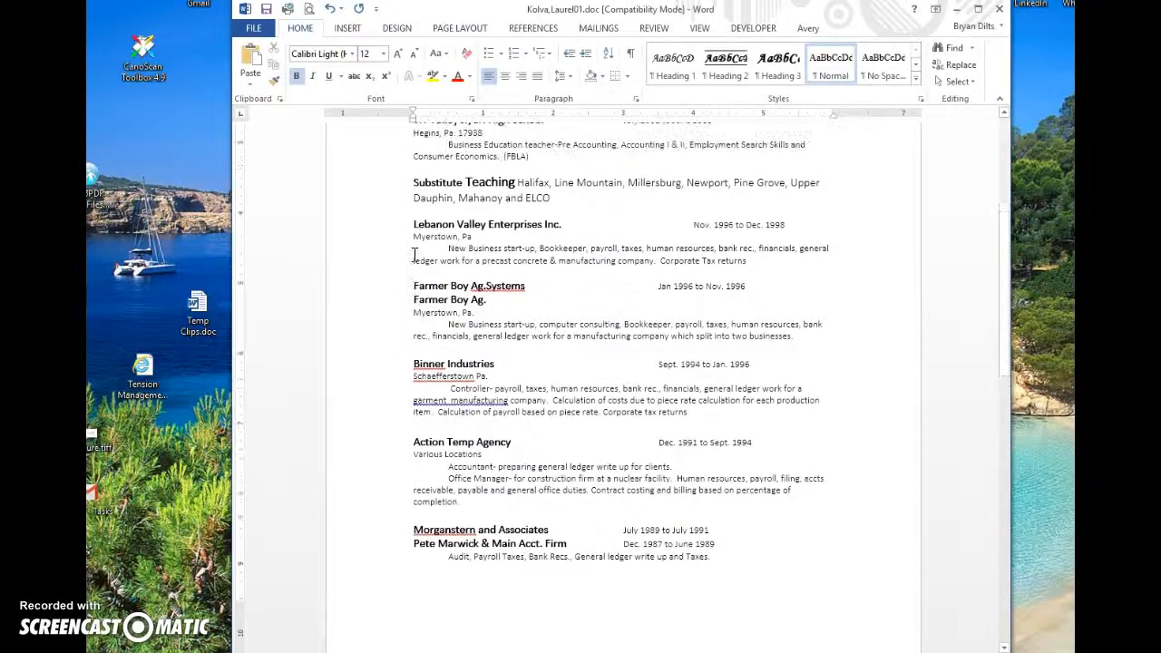
{"action": "scroll", "coordinate": [413, 299], "scroll_direction": "down", "scroll_amount": 3}
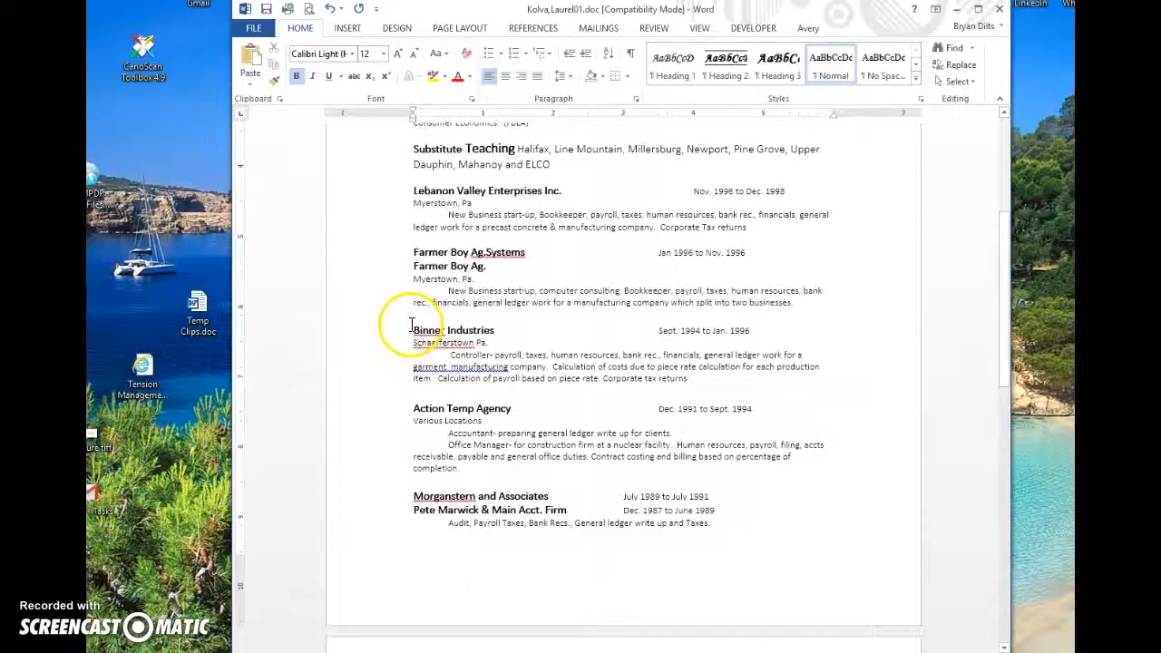
Step: Move the Binner Industries entry above Kolva Farms
{"action": "left_click_drag", "start_coordinate": [413, 327], "coordinate": [655, 394]}
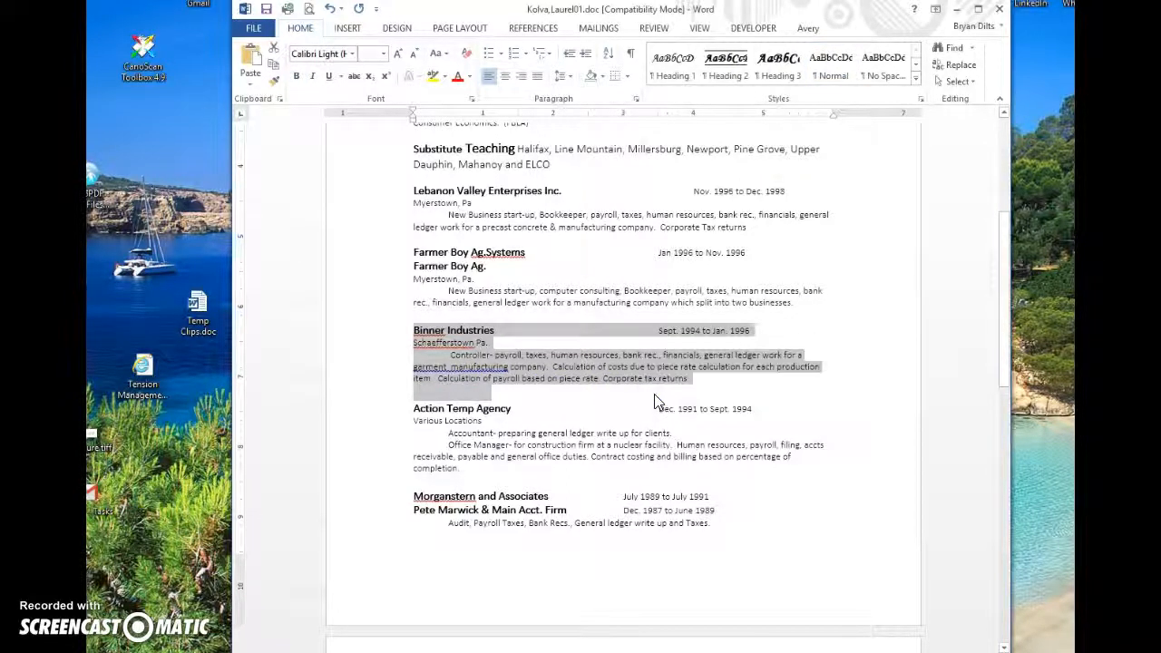
{"action": "key", "text": "Delete"}
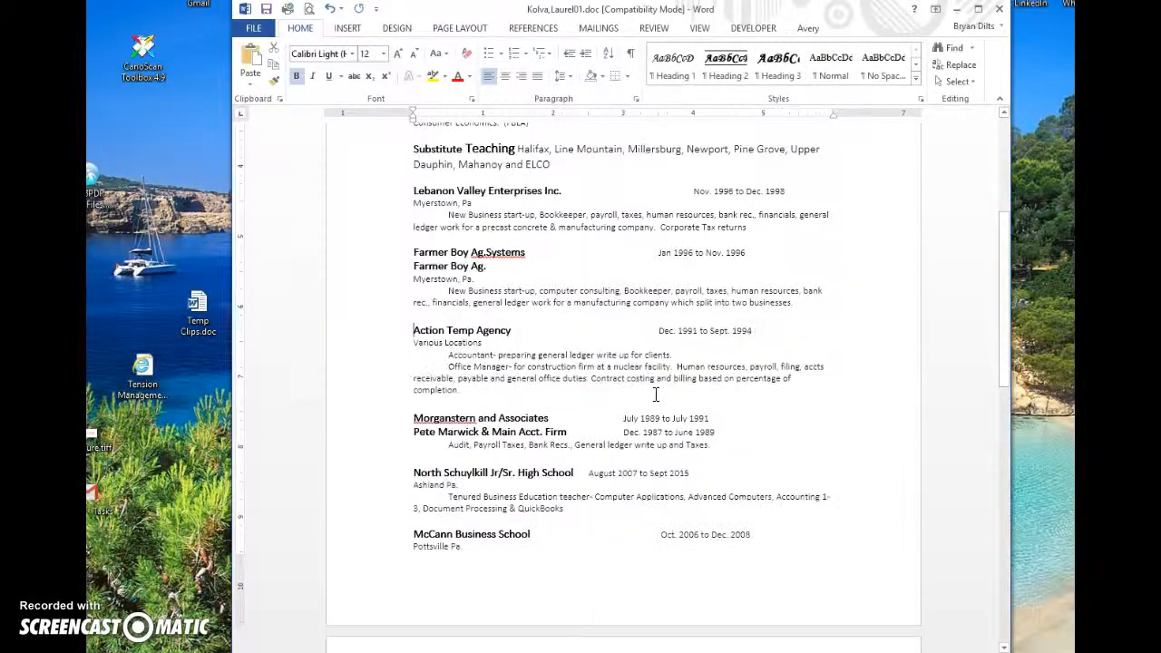
{"action": "scroll", "coordinate": [658, 363], "scroll_direction": "up", "scroll_amount": 3}
{"action": "scroll", "coordinate": [660, 349], "scroll_direction": "up", "scroll_amount": 4}
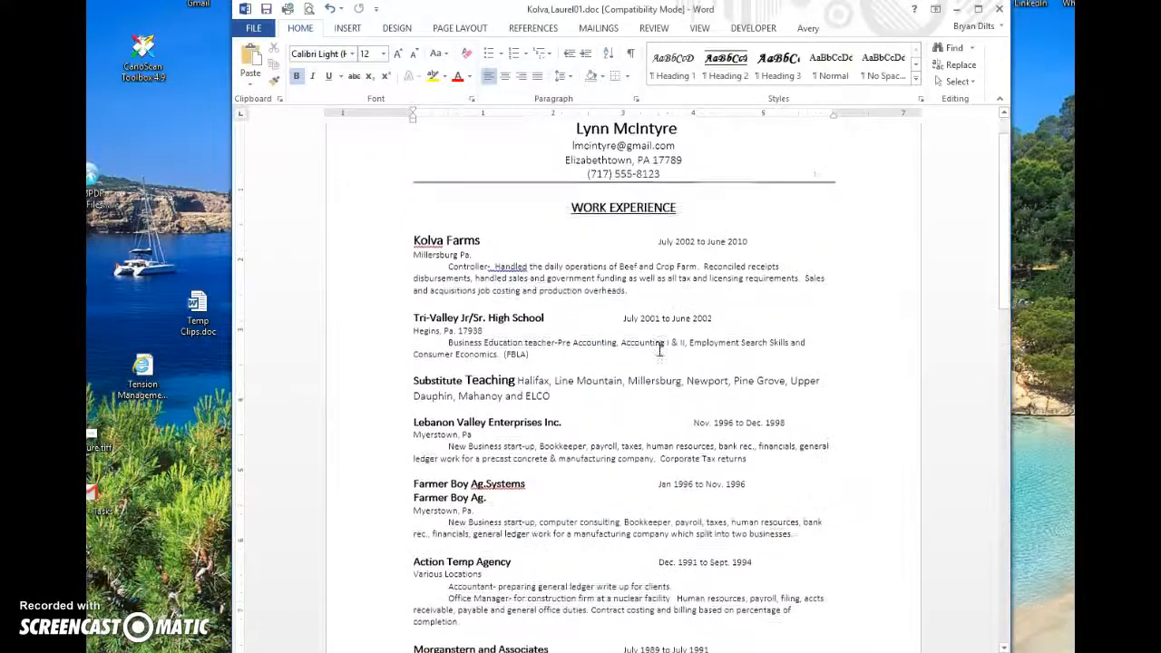
{"action": "left_click", "coordinate": [481, 292]}
{"action": "key", "text": "BackSpace"}
{"action": "left_click", "coordinate": [414, 289]}
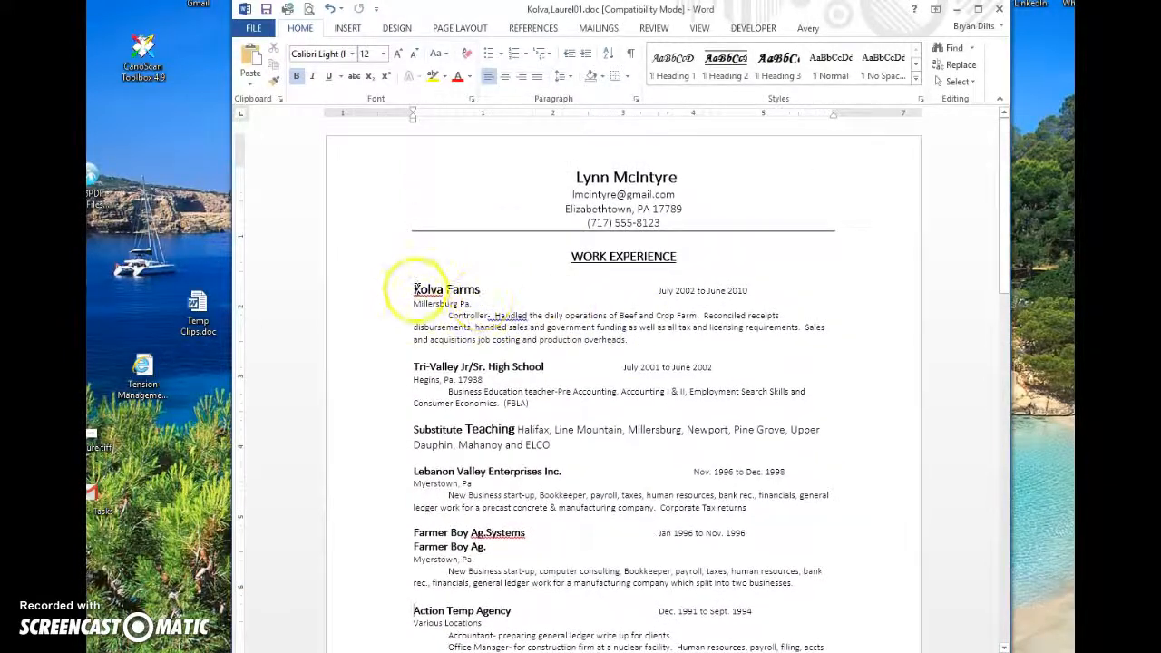
{"action": "type", "text": "Binner Industries\tSept. 1994 to Jan. 1996 Schaefferstown Pa. Controller- payroll, taxes, human resources, bank rec., financials, general ledger work for a garment manufacturing company.  Calculation of costs due to piece rate calculation for each production item.  Calculation of payroll based on piece rate. Corporate tax returns"}
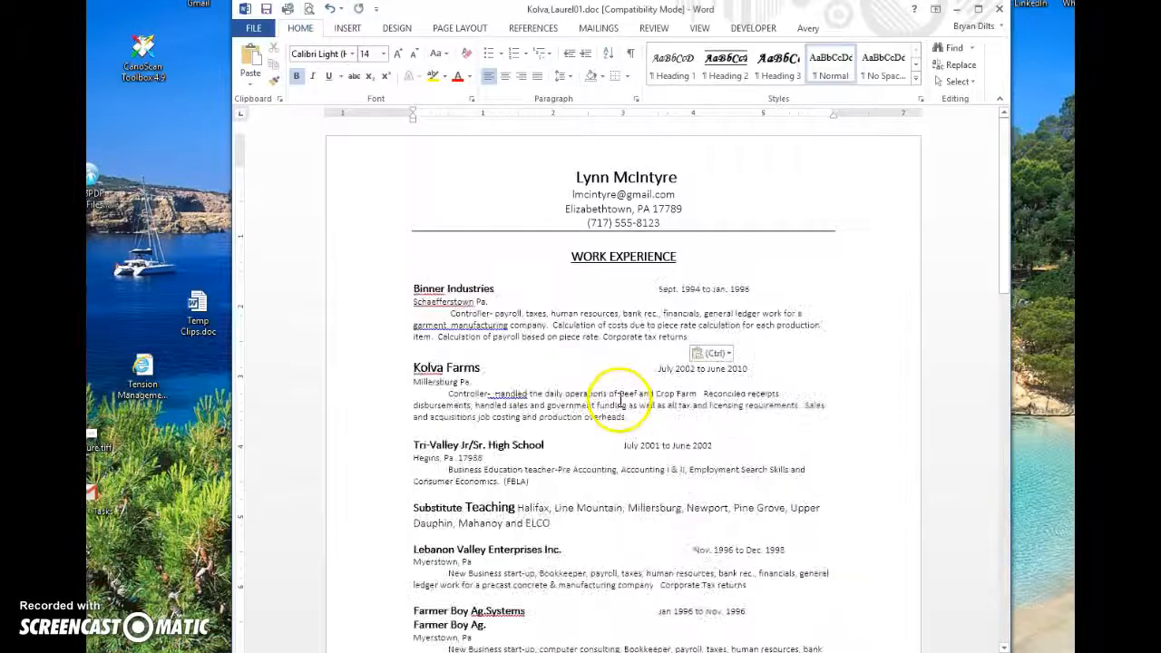
Step: Cut the Morganstern and Pete Marwick entries from their current position
{"action": "scroll", "coordinate": [553, 429], "scroll_direction": "down", "scroll_amount": 5}
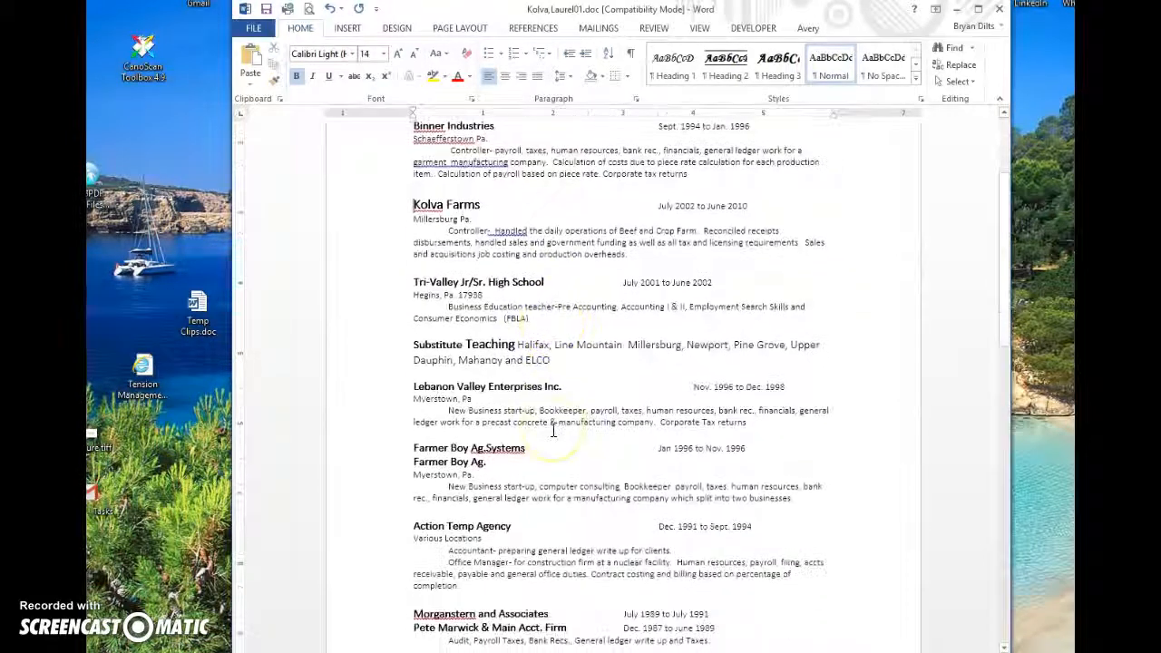
{"action": "left_click", "coordinate": [424, 479]}
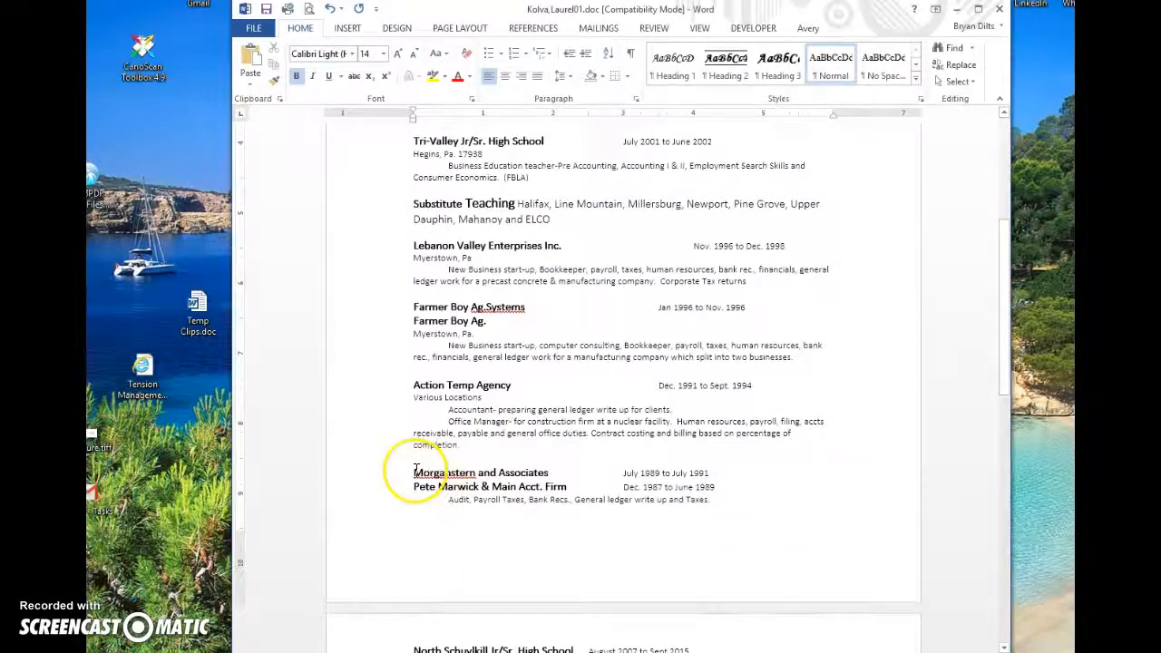
{"action": "left_click", "coordinate": [415, 473]}
{"action": "left_click_drag", "start_coordinate": [425, 493], "coordinate": [452, 510]}
{"action": "left_click_drag", "start_coordinate": [517, 555], "coordinate": [644, 430]}
{"action": "key", "text": "ctrl+c"}
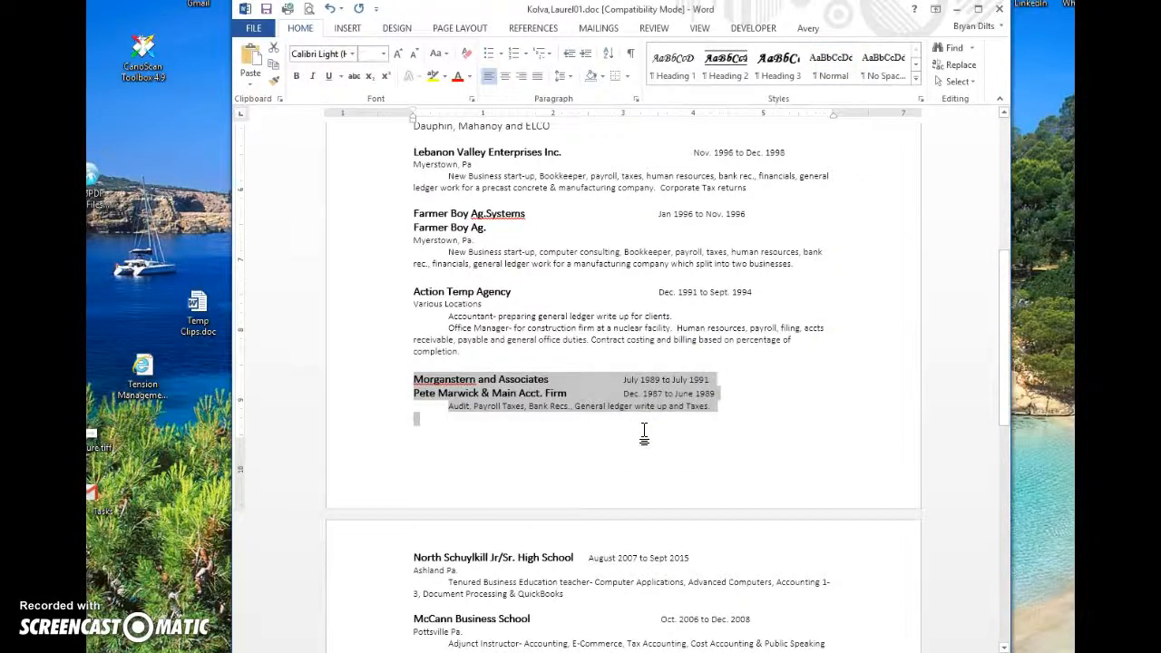
{"action": "key", "text": "Delete"}
Step: Paste Morganstern and Pete Marwick below Kolva Farms, adding a blank line above Pete Marwick
{"action": "scroll", "coordinate": [508, 263], "scroll_direction": "up", "scroll_amount": 4}
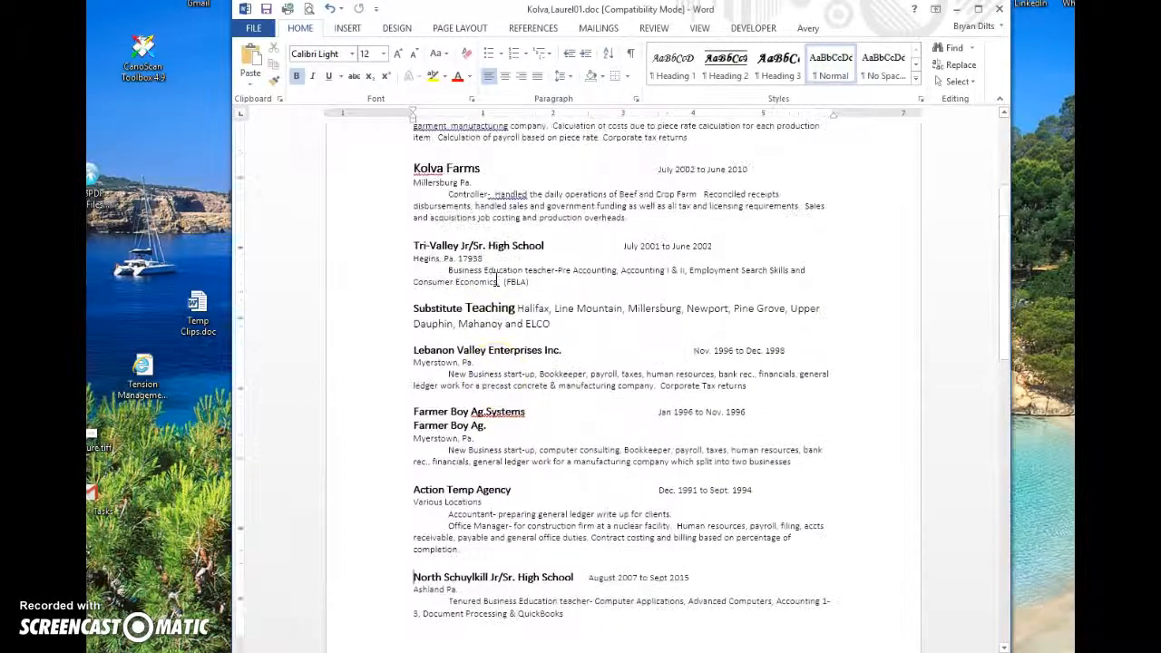
{"action": "scroll", "coordinate": [497, 281], "scroll_direction": "up", "scroll_amount": 2}
{"action": "left_click", "coordinate": [416, 251]}
{"action": "left_click", "coordinate": [418, 234]}
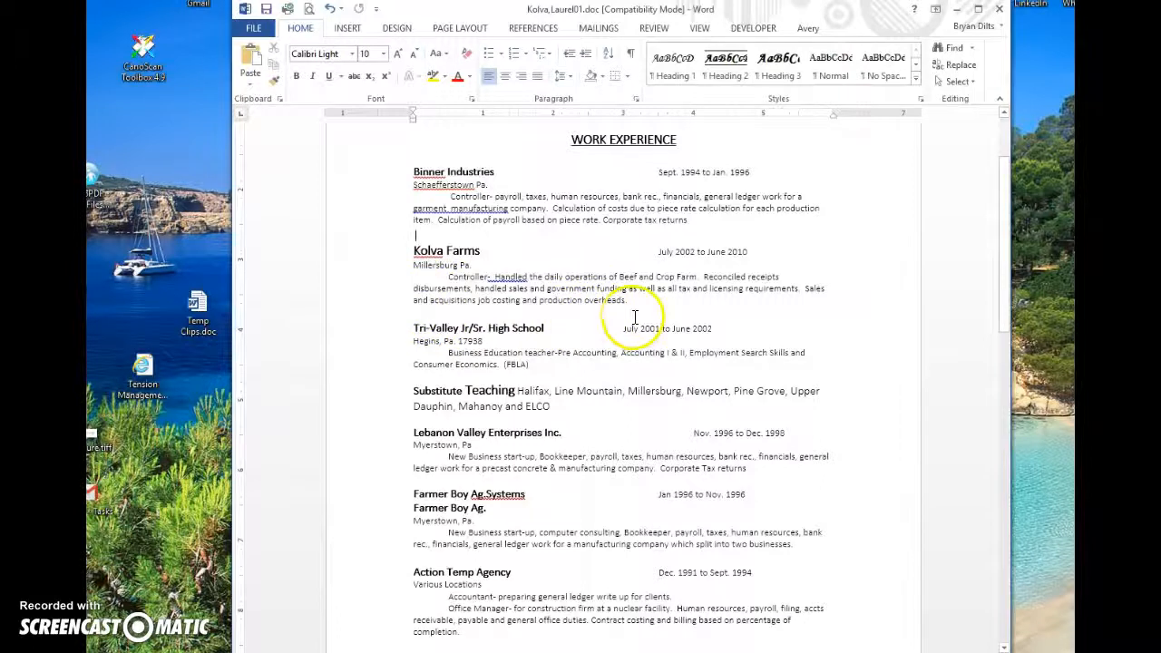
{"action": "left_click_drag", "start_coordinate": [662, 303], "coordinate": [667, 302]}
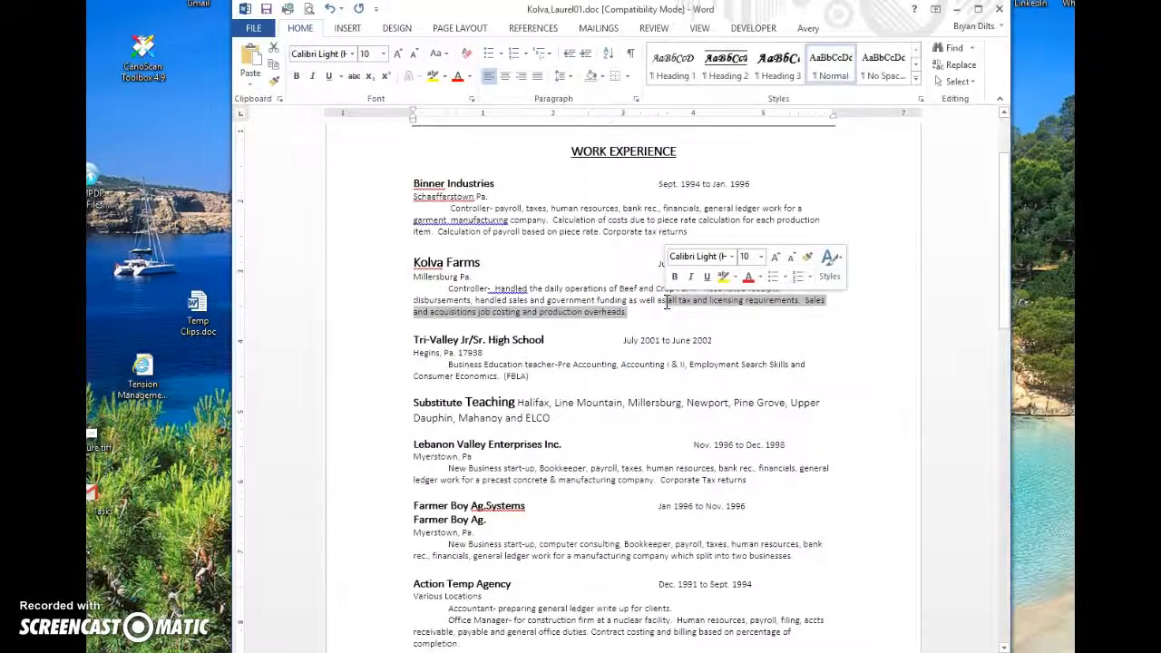
{"action": "key", "text": "Right"}
{"action": "key", "text": "Return"}
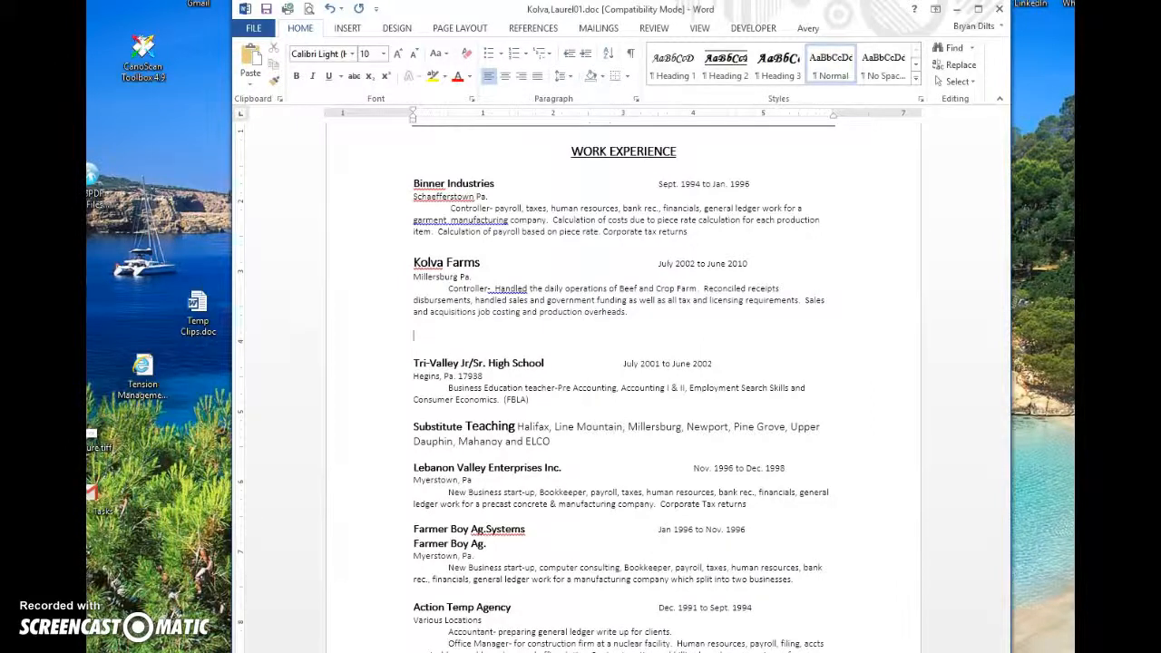
{"action": "key", "text": "ctrl+v"}
{"action": "key", "text": "Down"}
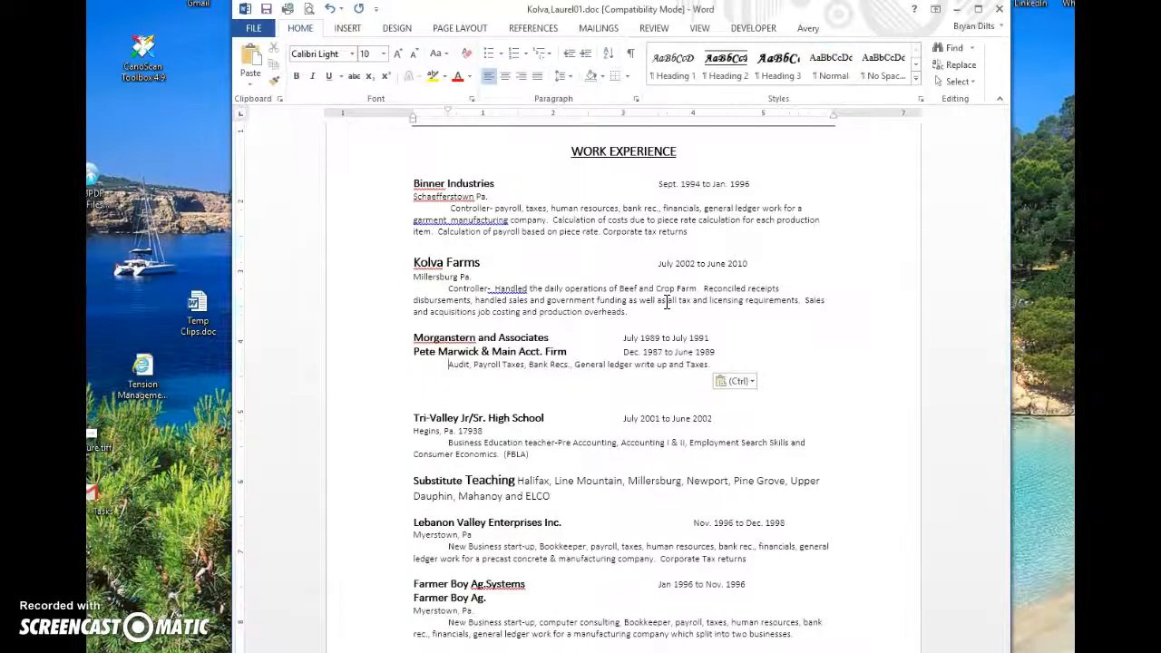
{"action": "key", "text": "Return"}
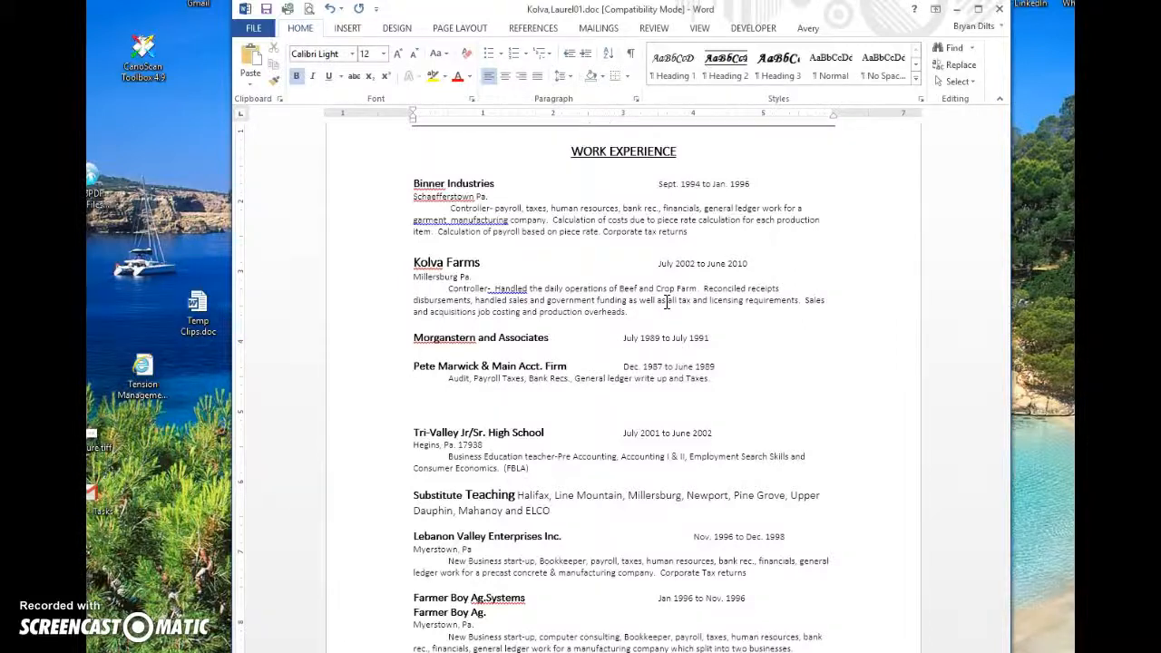
{"action": "scroll", "coordinate": [667, 302], "scroll_direction": "down", "scroll_amount": 5}
{"action": "scroll", "coordinate": [607, 381], "scroll_direction": "down", "scroll_amount": 6}
{"action": "scroll", "coordinate": [607, 381], "scroll_direction": "down", "scroll_amount": 4}
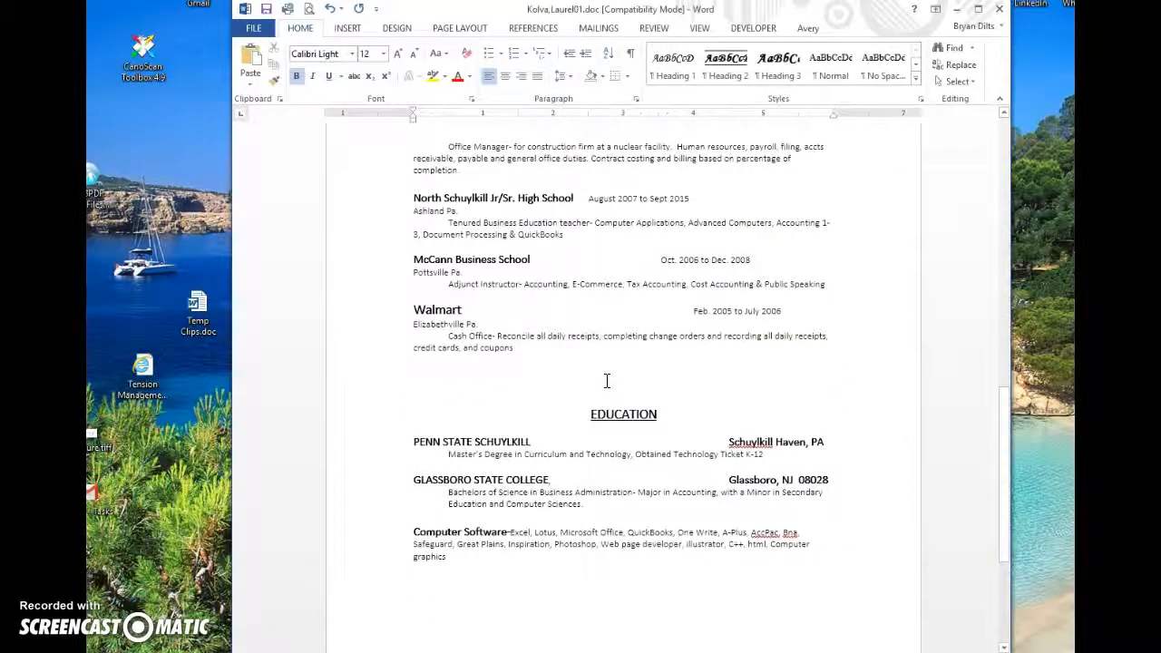
{"action": "scroll", "coordinate": [607, 381], "scroll_direction": "up", "scroll_amount": 6}
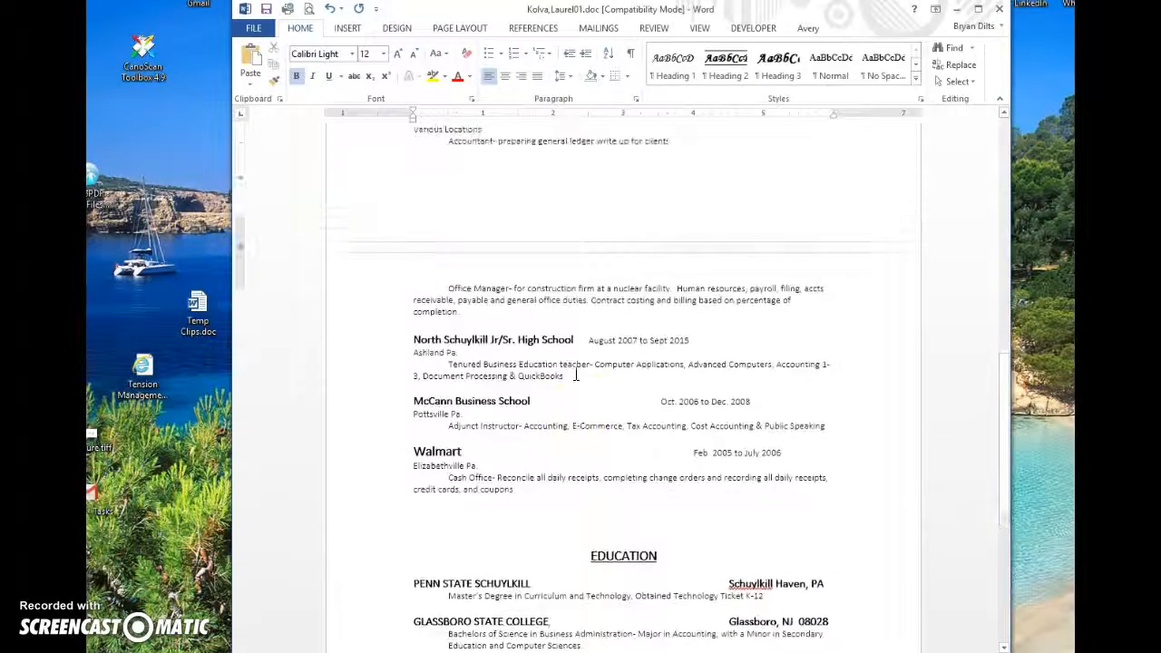
{"action": "scroll", "coordinate": [576, 374], "scroll_direction": "up", "scroll_amount": 7}
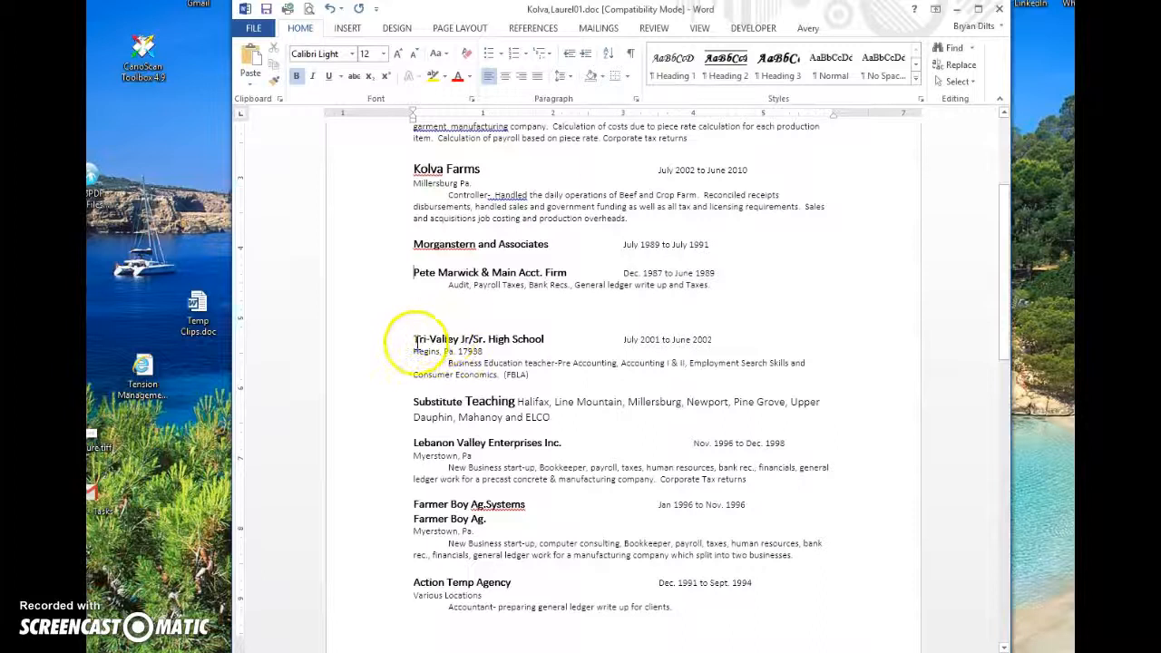
Step: Remove the Tri-Valley, Substitute Teaching and Lebanon Valley entries
{"action": "left_click_drag", "start_coordinate": [414, 340], "coordinate": [684, 207]}
{"action": "scroll", "coordinate": [684, 208], "scroll_direction": "up", "scroll_amount": 2}
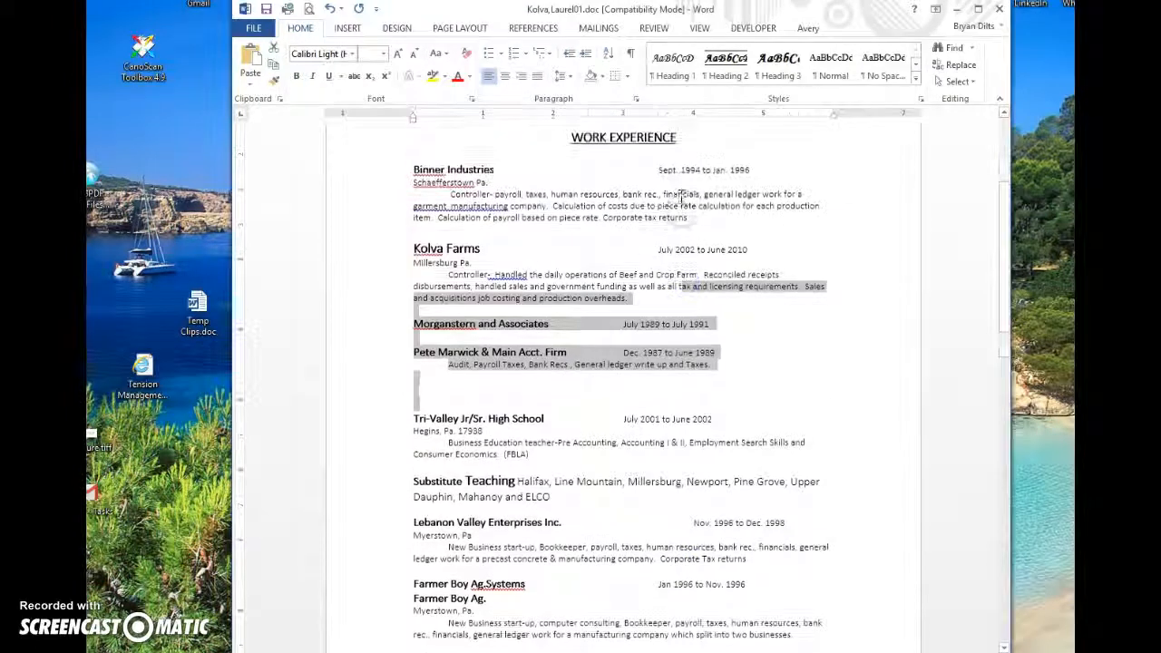
{"action": "scroll", "coordinate": [684, 206], "scroll_direction": "down", "scroll_amount": 4}
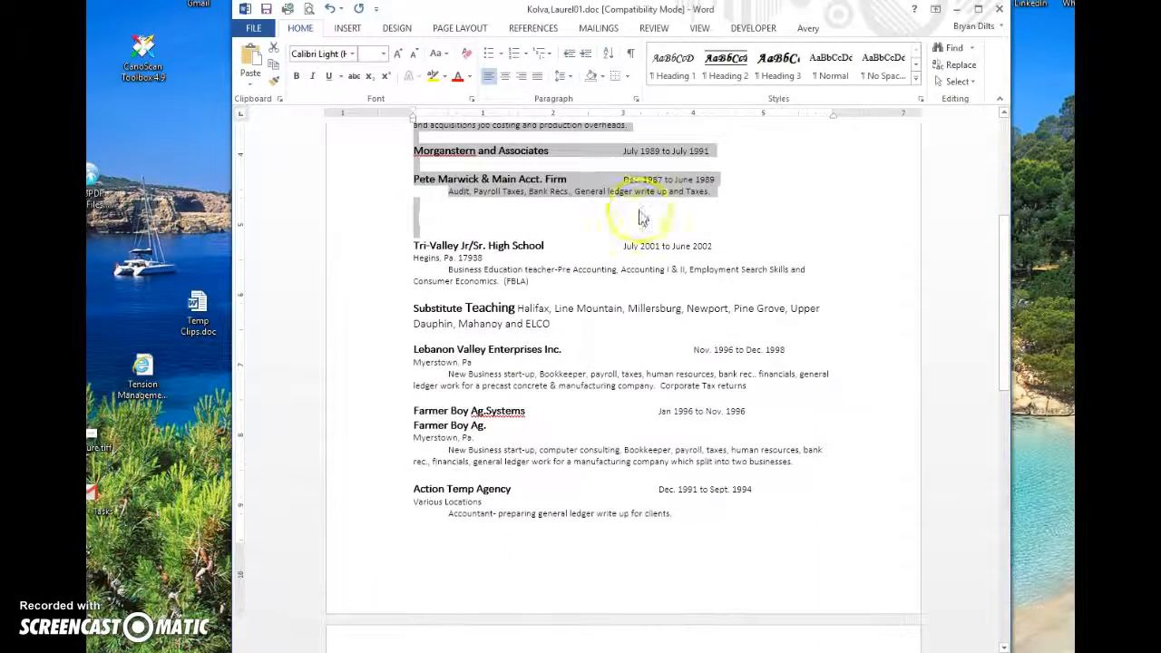
{"action": "left_click", "coordinate": [467, 245]}
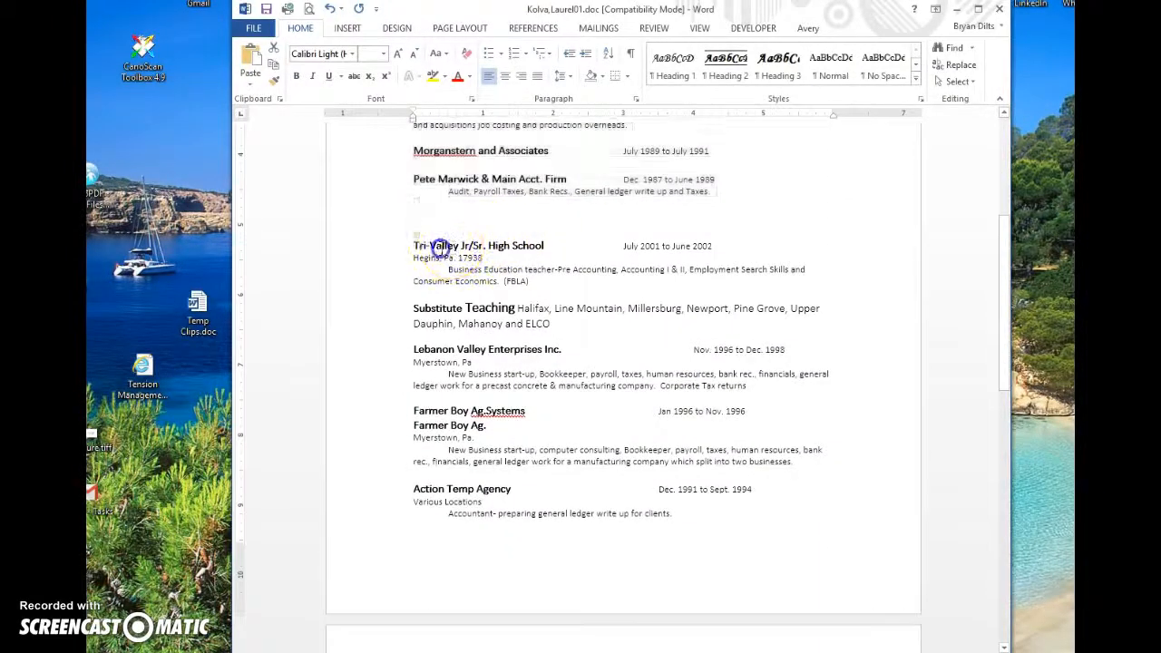
{"action": "left_click", "coordinate": [415, 233]}
{"action": "left_click_drag", "start_coordinate": [415, 233], "coordinate": [753, 385]}
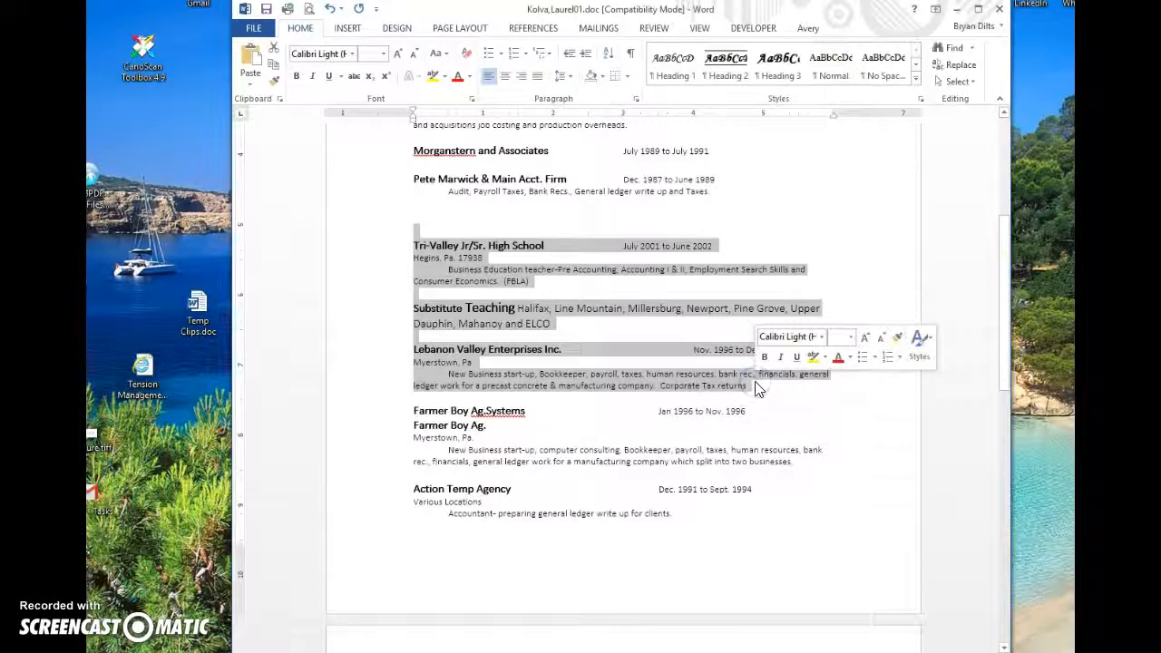
{"action": "key", "text": "ctrl+x"}
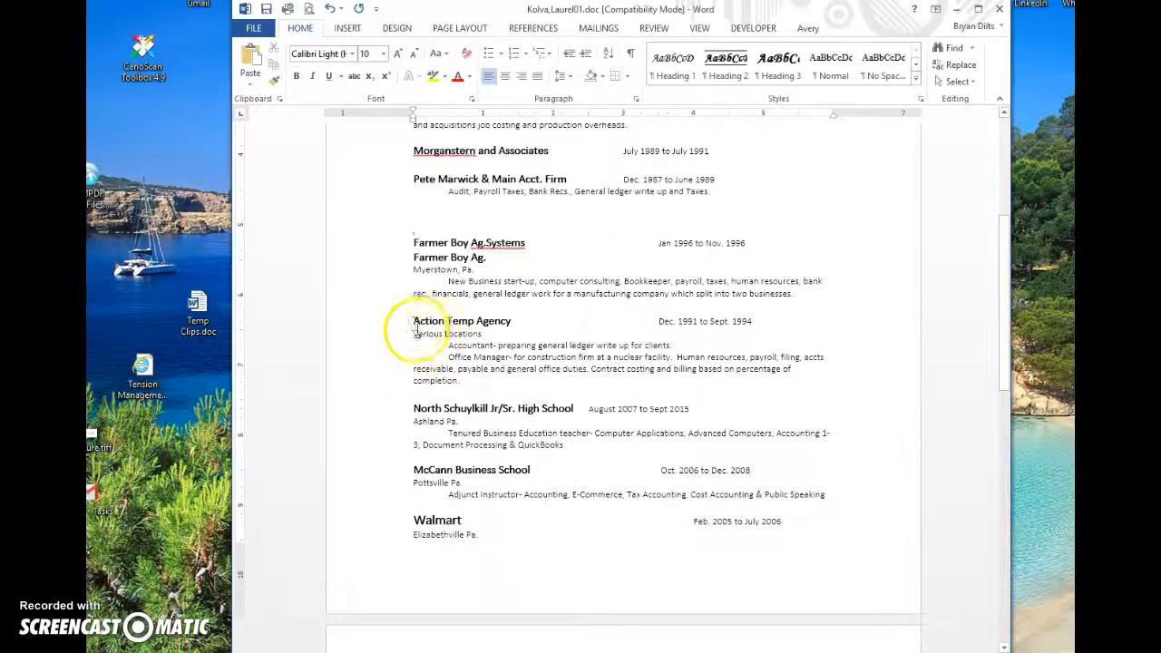
Step: Delete the Action Temp Agency and North Schuylkill entries and the empty line above McCann
{"action": "left_click_drag", "start_coordinate": [415, 323], "coordinate": [603, 446]}
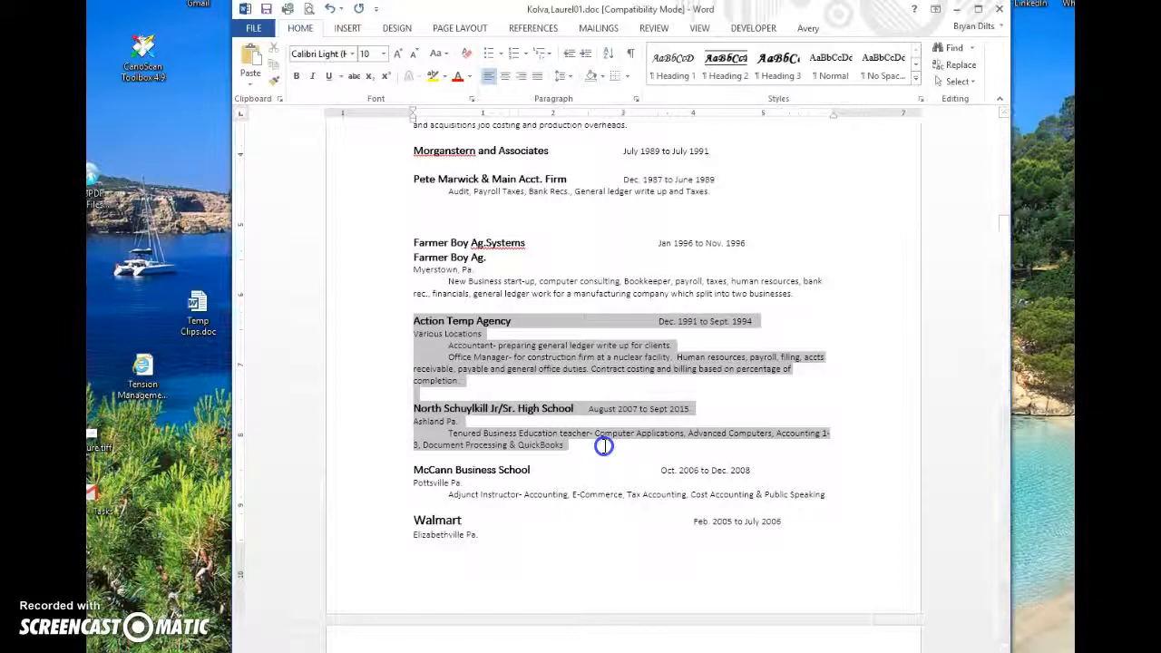
{"action": "left_click_drag", "start_coordinate": [606, 449], "coordinate": [681, 444]}
{"action": "key", "text": "Delete"}
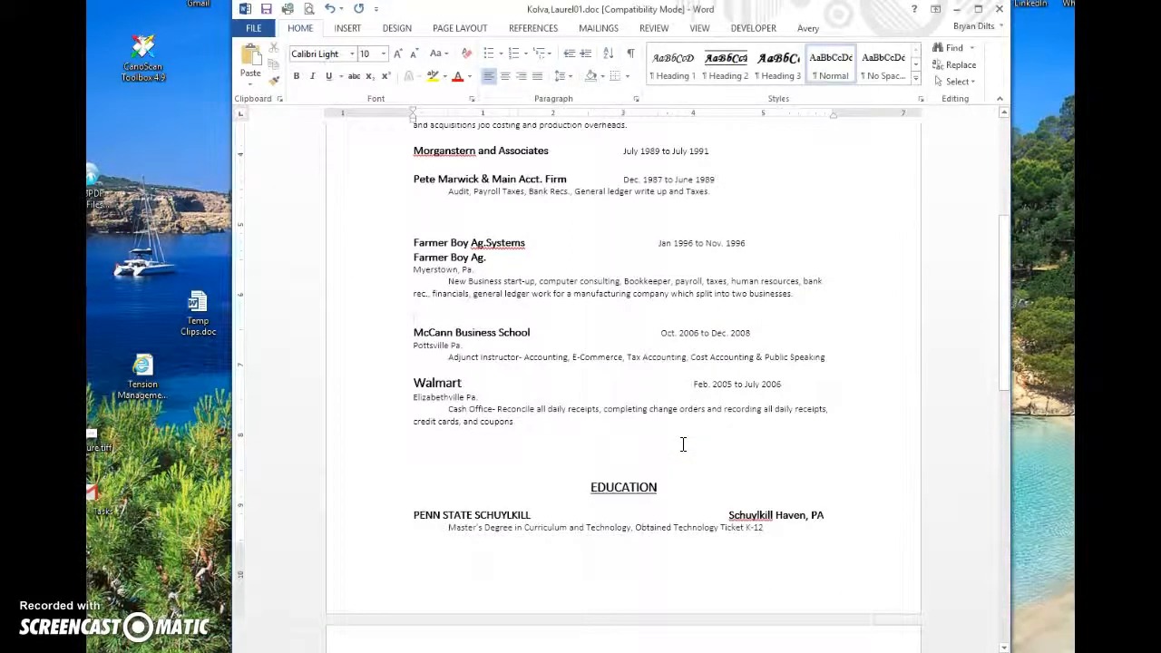
{"action": "key", "text": "Delete"}
Step: Delete the duplicate Farmer Boy Ag. line and the whole Walmart entry
{"action": "left_click", "coordinate": [416, 257]}
{"action": "left_click_drag", "start_coordinate": [415, 258], "coordinate": [486, 254]}
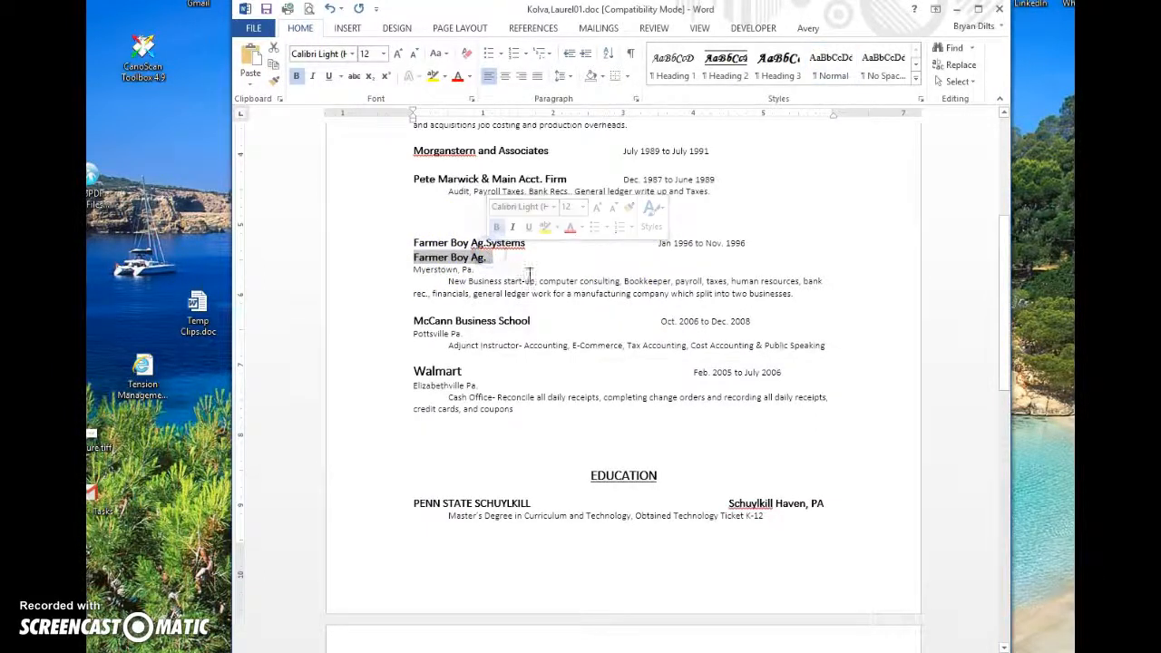
{"action": "key", "text": "Delete"}
{"action": "key", "text": "Delete"}
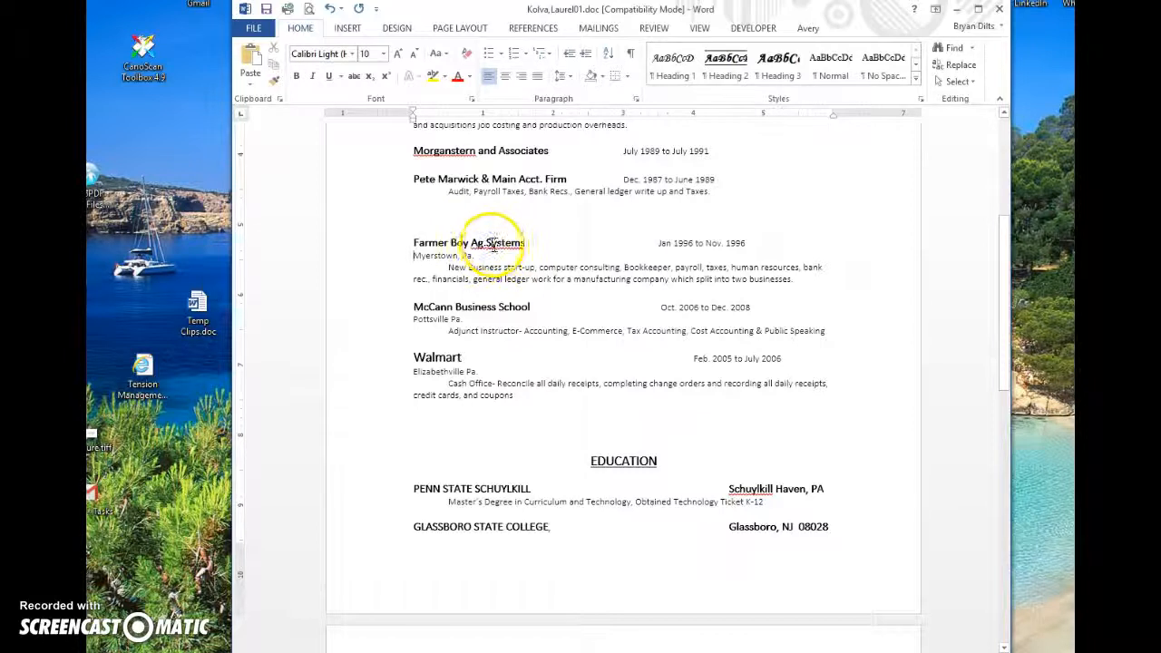
{"action": "left_click", "coordinate": [483, 244]}
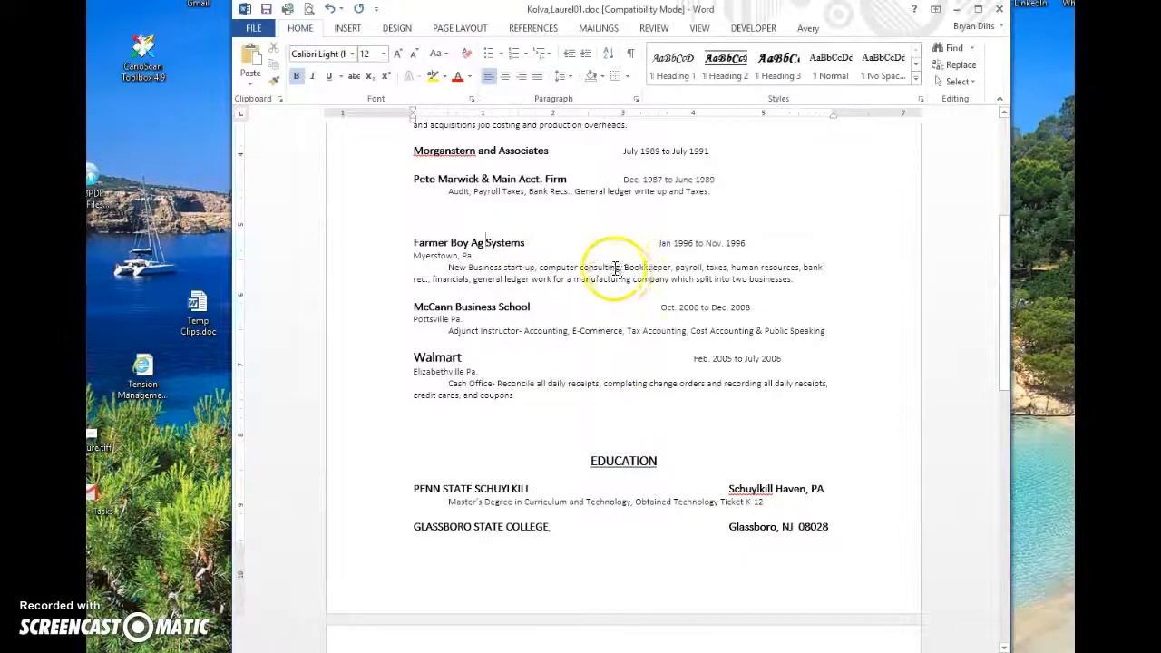
{"action": "left_click_drag", "start_coordinate": [414, 356], "coordinate": [560, 394]}
{"action": "key", "text": "Delete"}
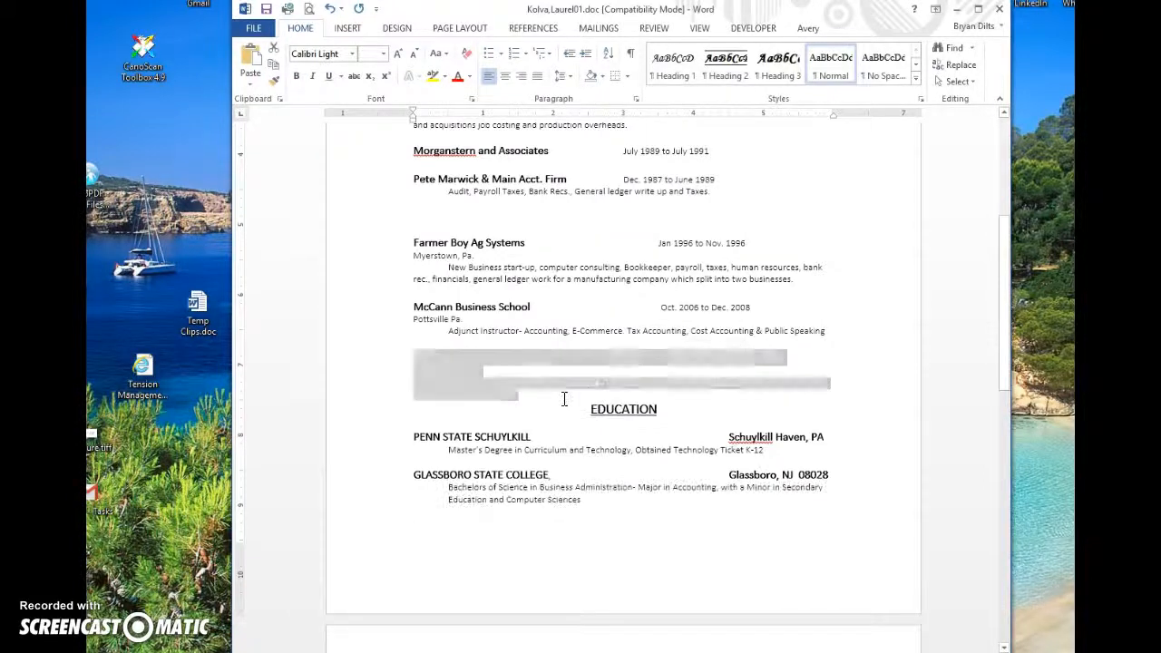
{"action": "scroll", "coordinate": [563, 399], "scroll_direction": "up", "scroll_amount": 6}
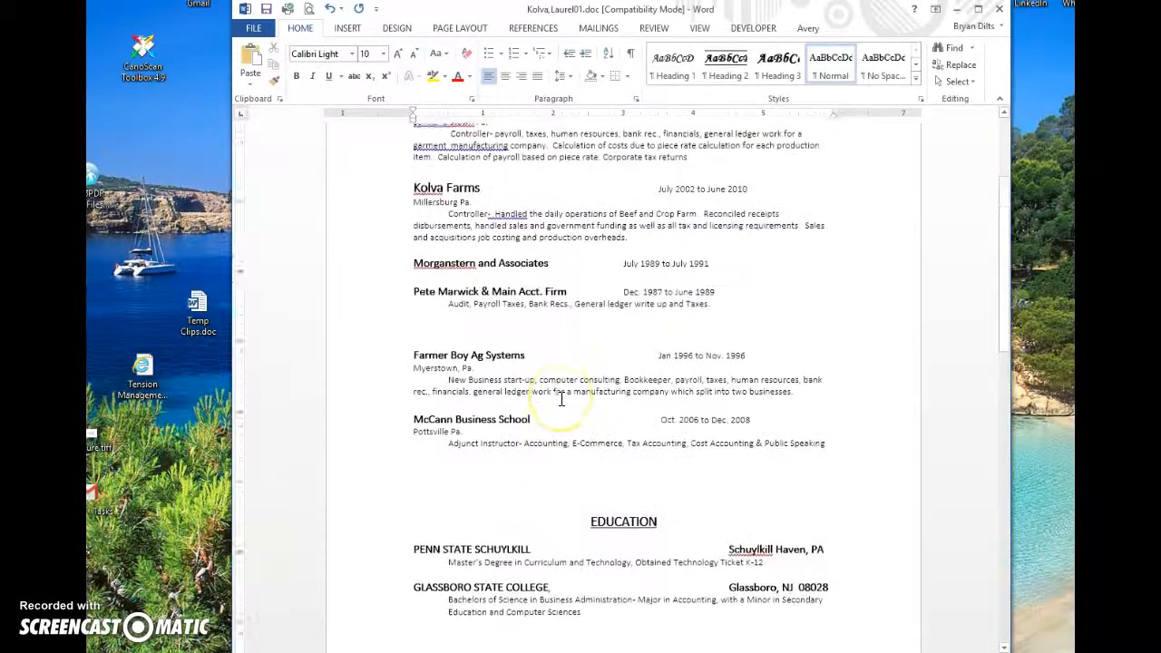
{"action": "scroll", "coordinate": [563, 399], "scroll_direction": "down", "scroll_amount": 1}
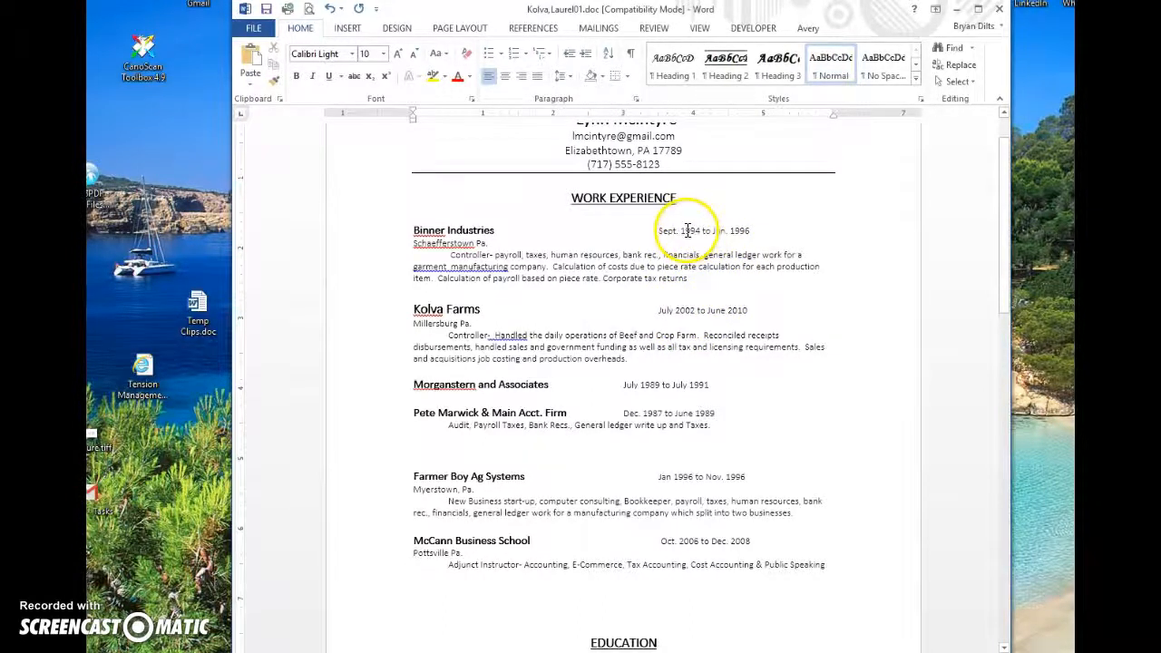
{"action": "scroll", "coordinate": [664, 233], "scroll_direction": "up", "scroll_amount": 1}
{"action": "scroll", "coordinate": [658, 236], "scroll_direction": "down", "scroll_amount": 1}
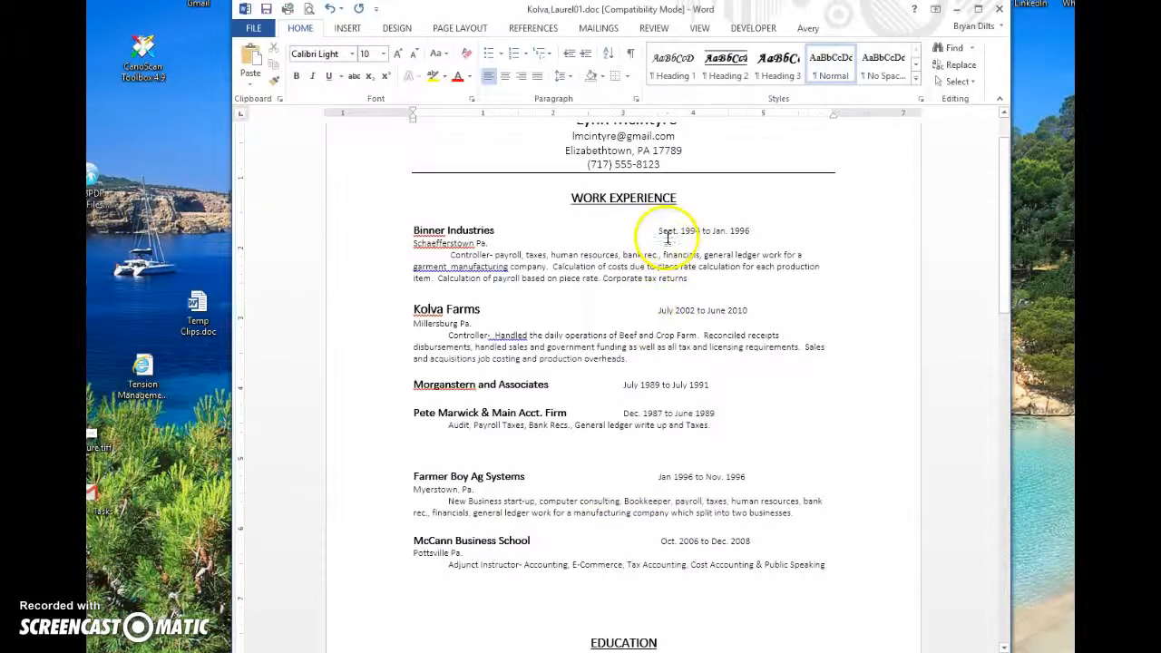
{"action": "left_click_drag", "start_coordinate": [658, 230], "coordinate": [742, 231]}
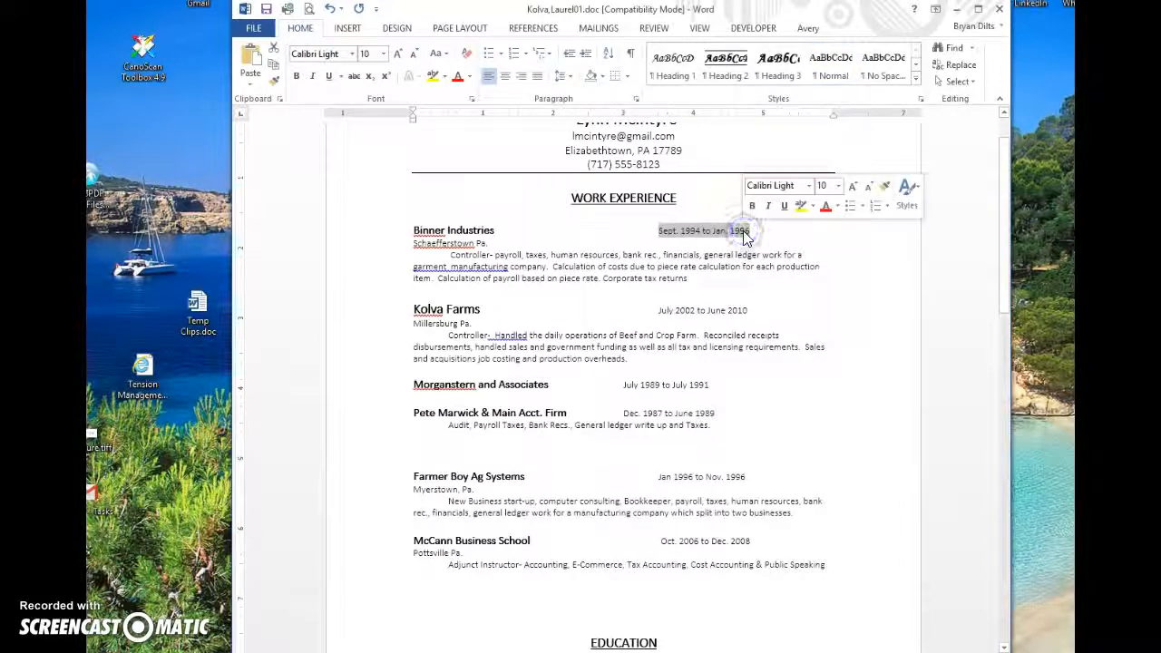
{"action": "left_click_drag", "start_coordinate": [656, 310], "coordinate": [745, 310]}
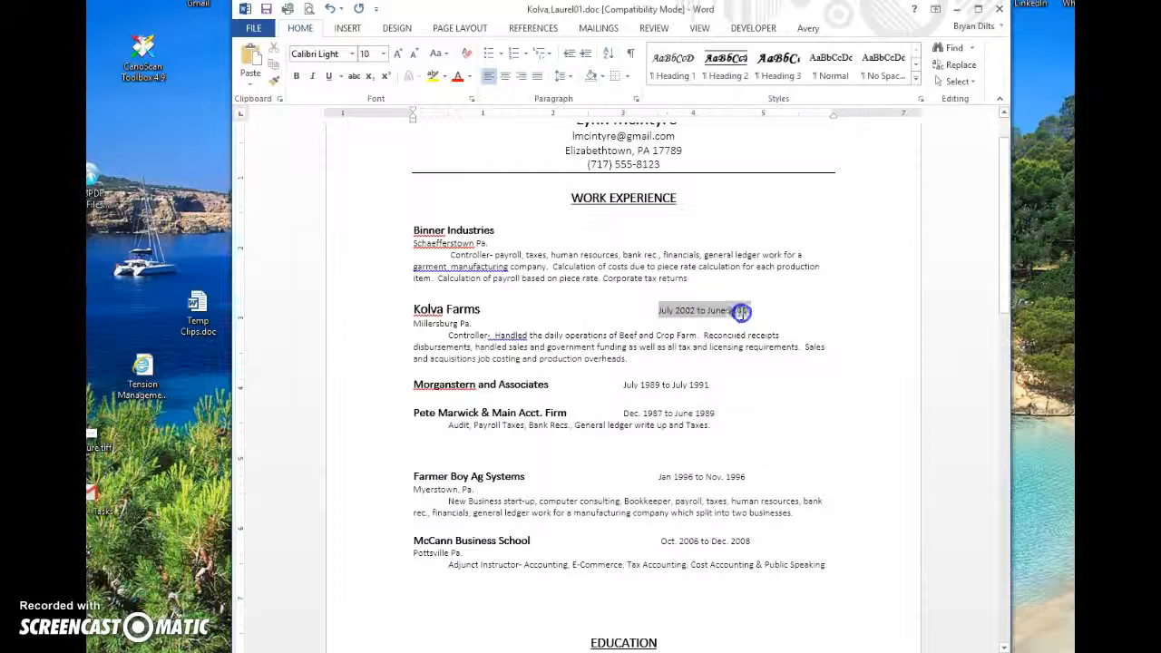
{"action": "key", "text": "Delete"}
{"action": "left_click", "coordinate": [630, 399]}
{"action": "left_click_drag", "start_coordinate": [622, 385], "coordinate": [708, 385]}
{"action": "key", "text": "Delete"}
{"action": "left_click_drag", "start_coordinate": [624, 413], "coordinate": [705, 409]}
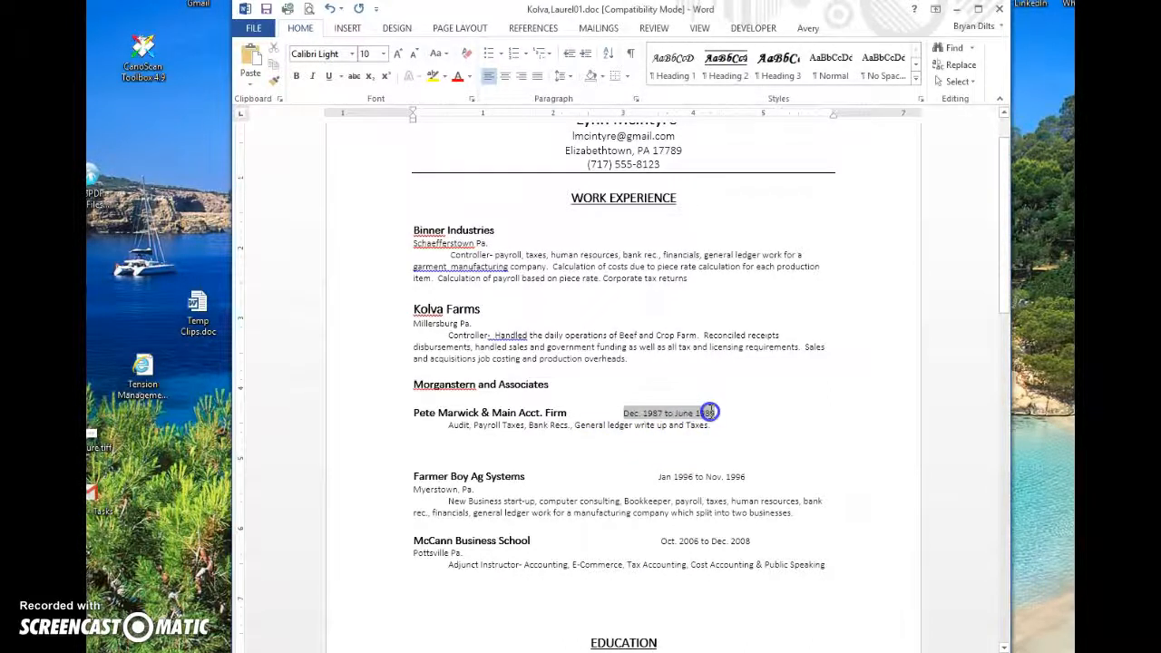
{"action": "key", "text": "Delete"}
{"action": "left_click_drag", "start_coordinate": [657, 476], "coordinate": [735, 474]}
{"action": "key", "text": "Delete"}
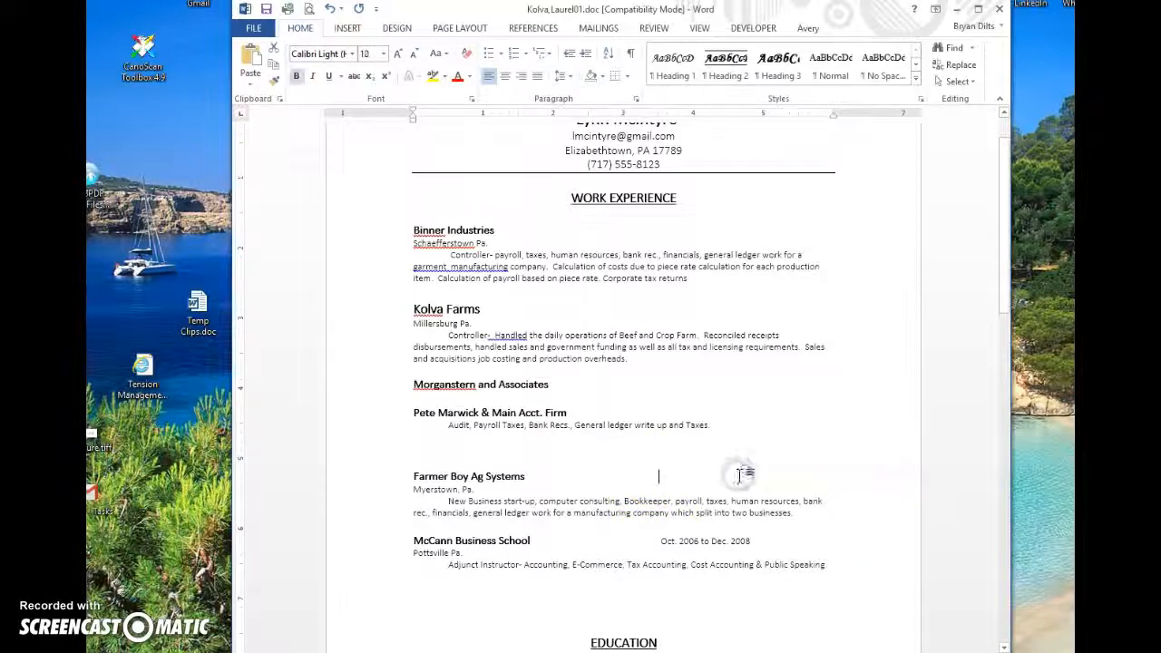
{"action": "left_click_drag", "start_coordinate": [663, 542], "coordinate": [746, 540]}
{"action": "key", "text": "Delete"}
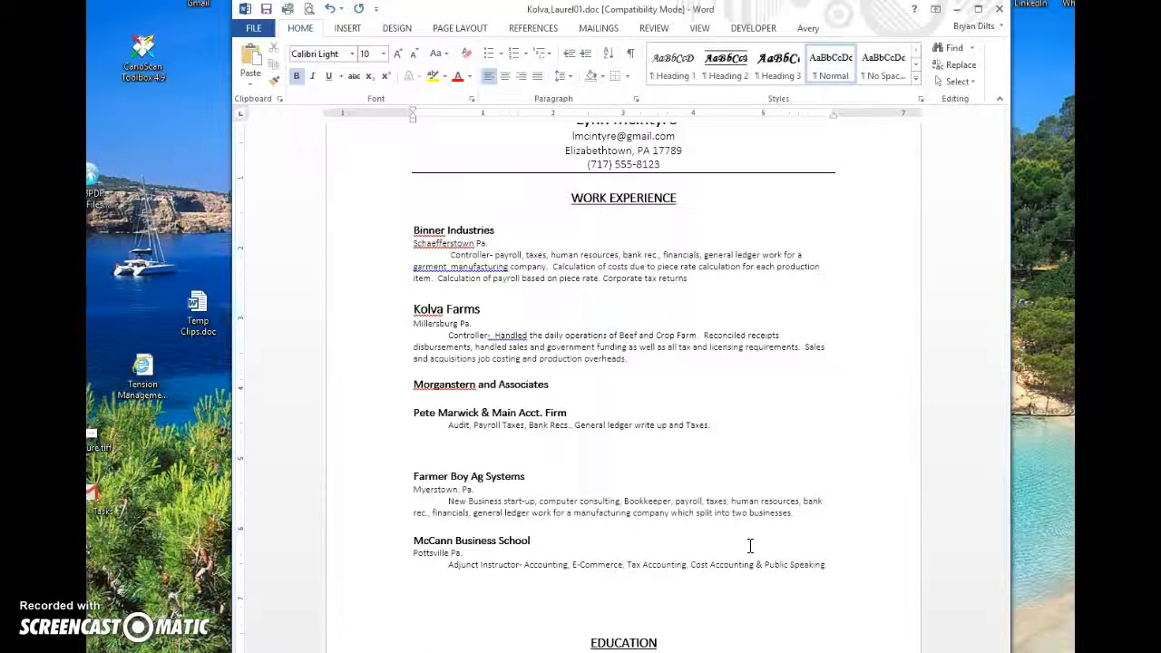
Step: Remove the two blank lines above Farmer Boy Ag Systems
{"action": "left_click", "coordinate": [415, 451]}
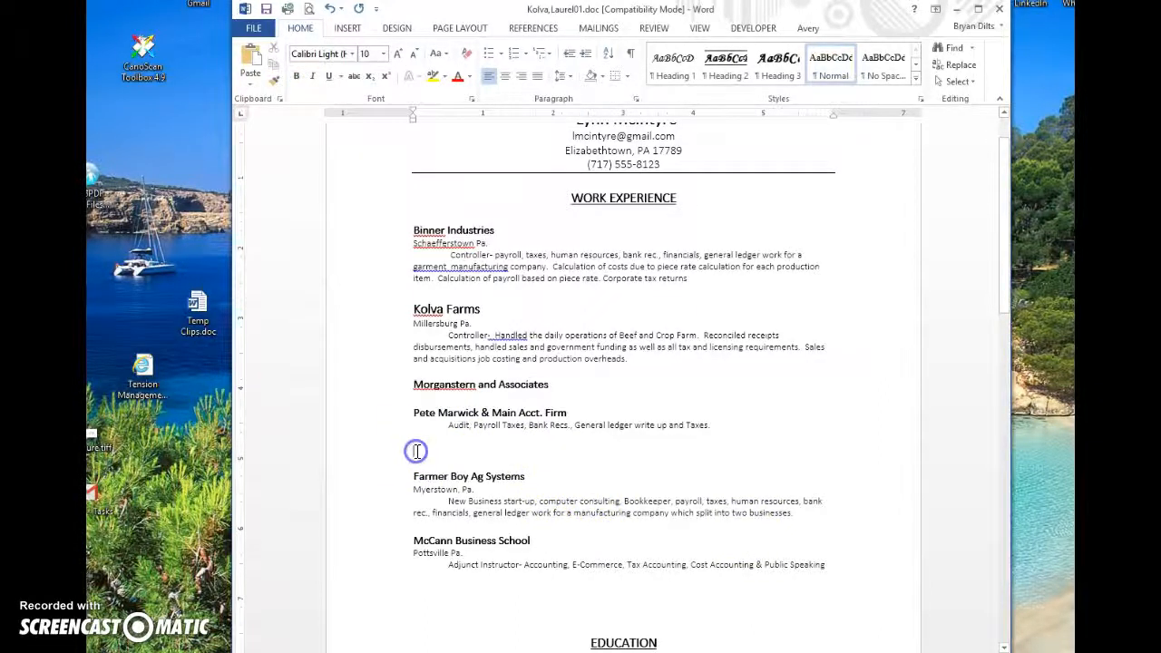
{"action": "key", "text": "Delete"}
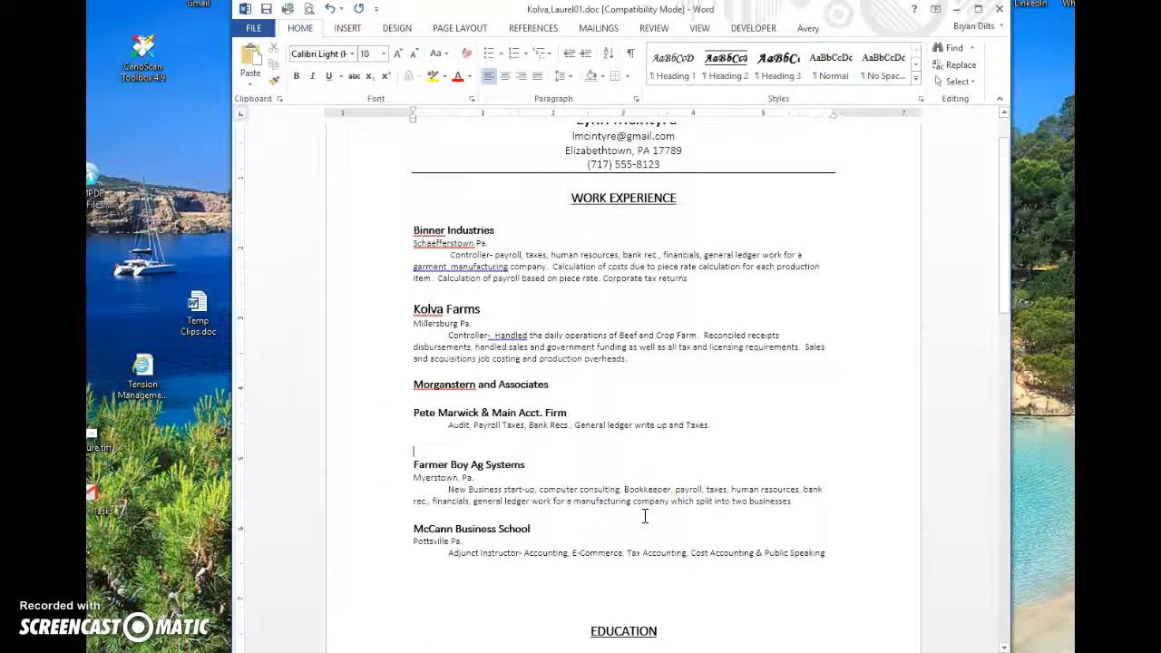
{"action": "key", "text": "Delete"}
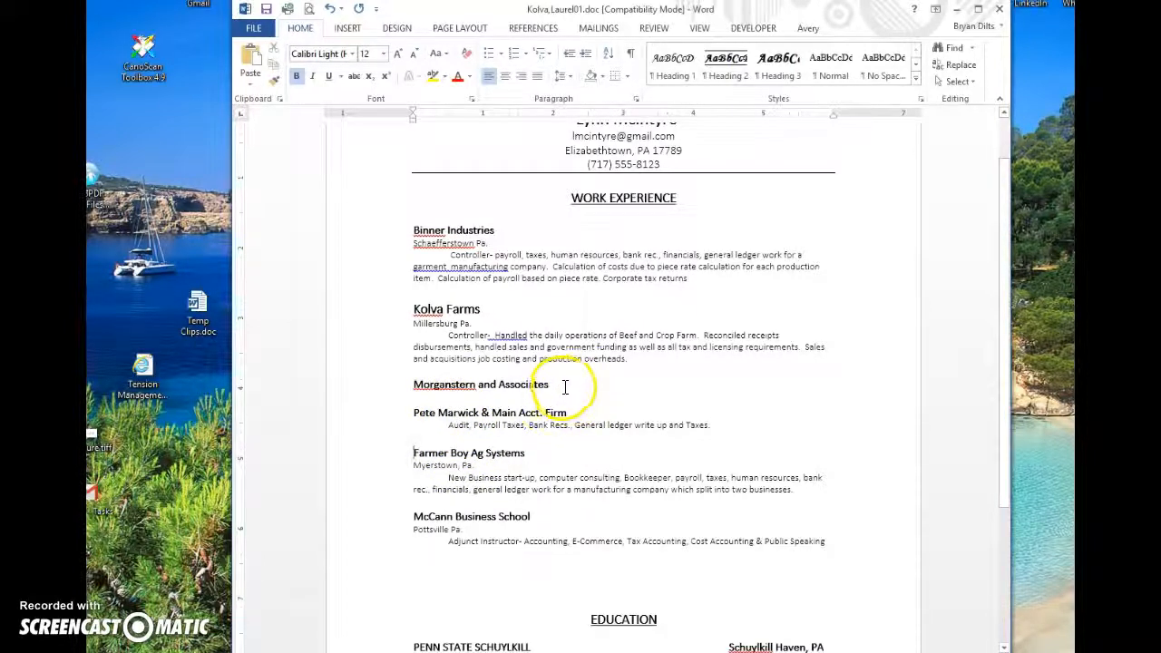
Step: Copy Pete Marwick's 'Audit, Payroll Taxes, Bank Recs.' description as an indented line under Morganstern
{"action": "left_click_drag", "start_coordinate": [446, 427], "coordinate": [721, 425]}
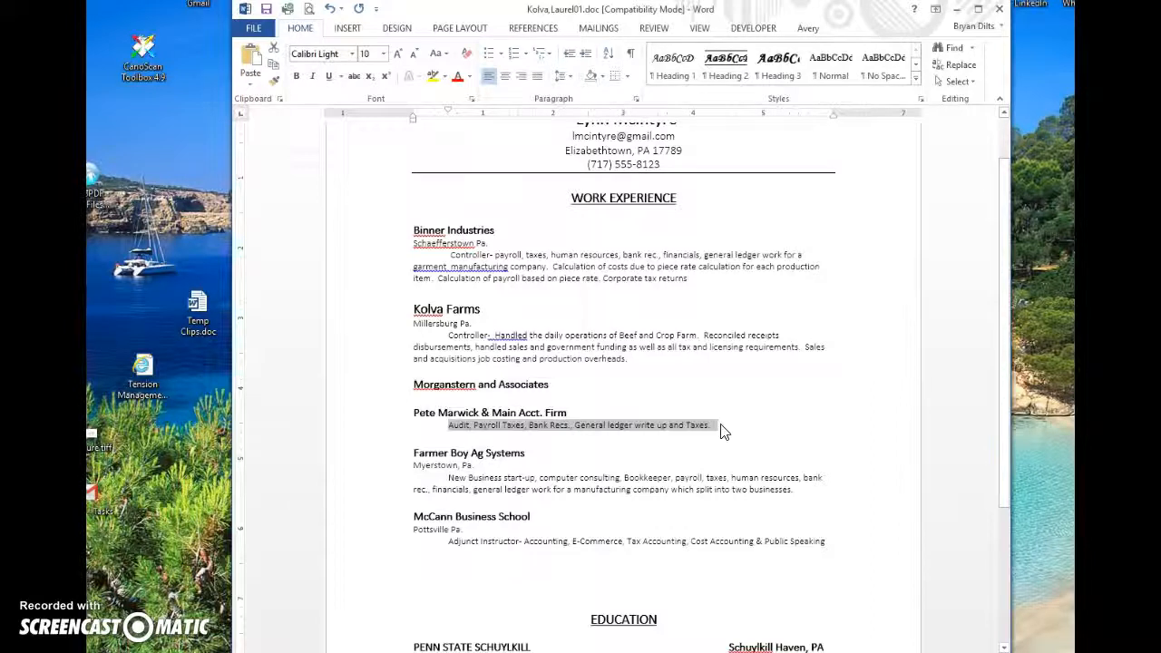
{"action": "left_click", "coordinate": [591, 388]}
{"action": "left_click", "coordinate": [543, 399]}
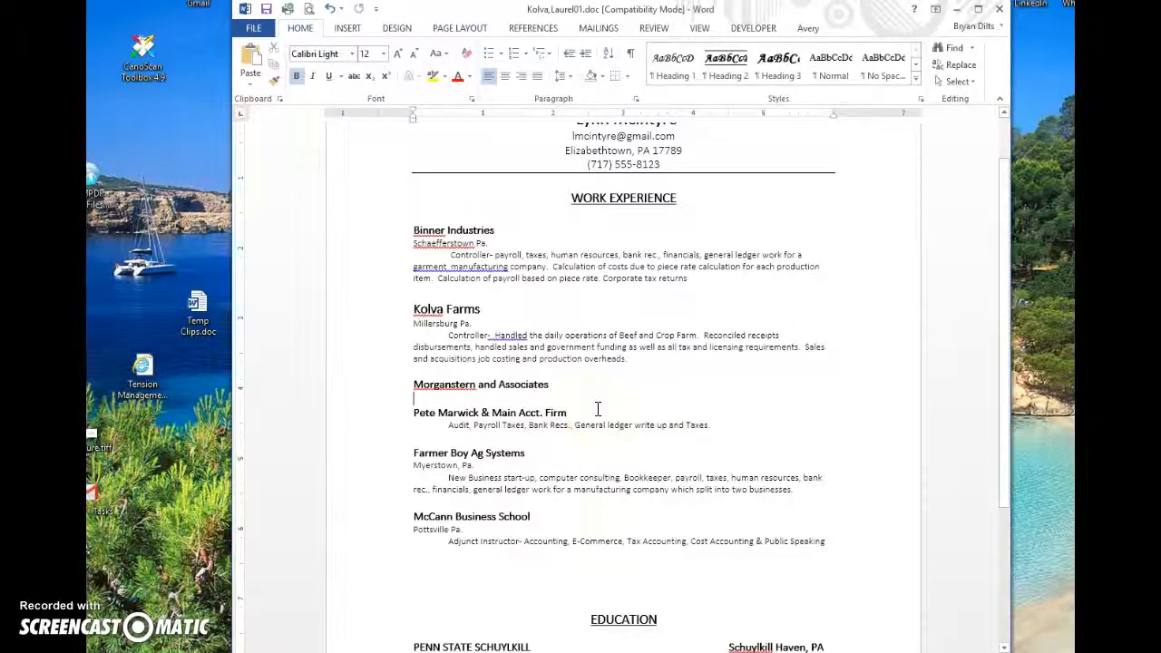
{"action": "key", "text": "Tab"}
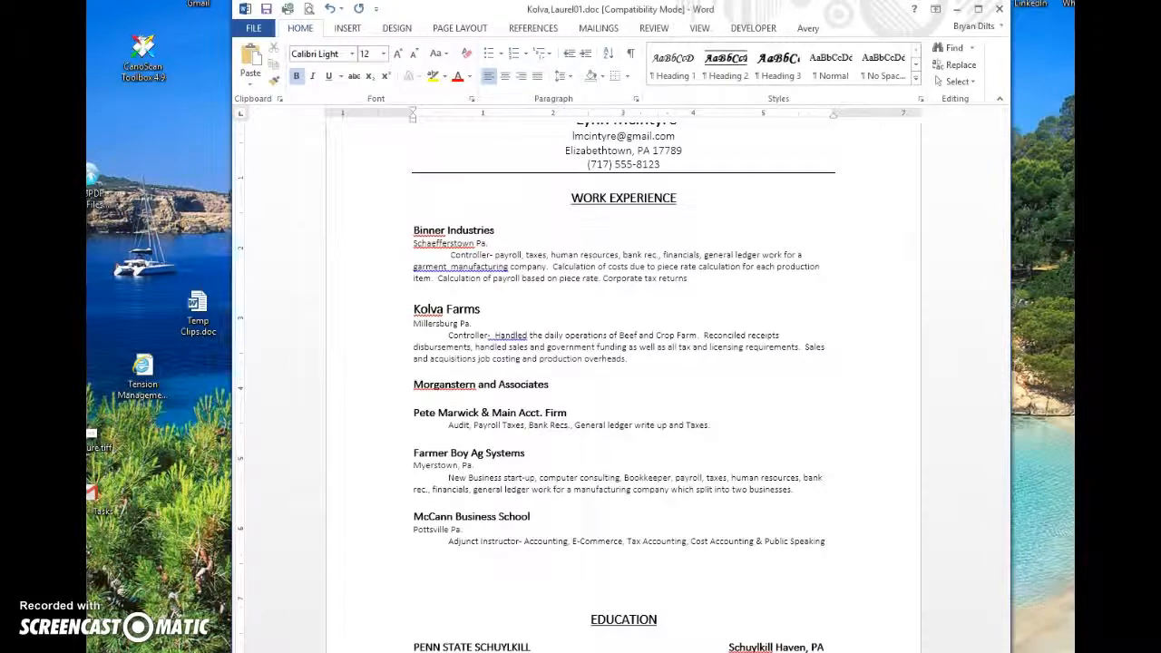
{"action": "key", "text": "ctrl+v"}
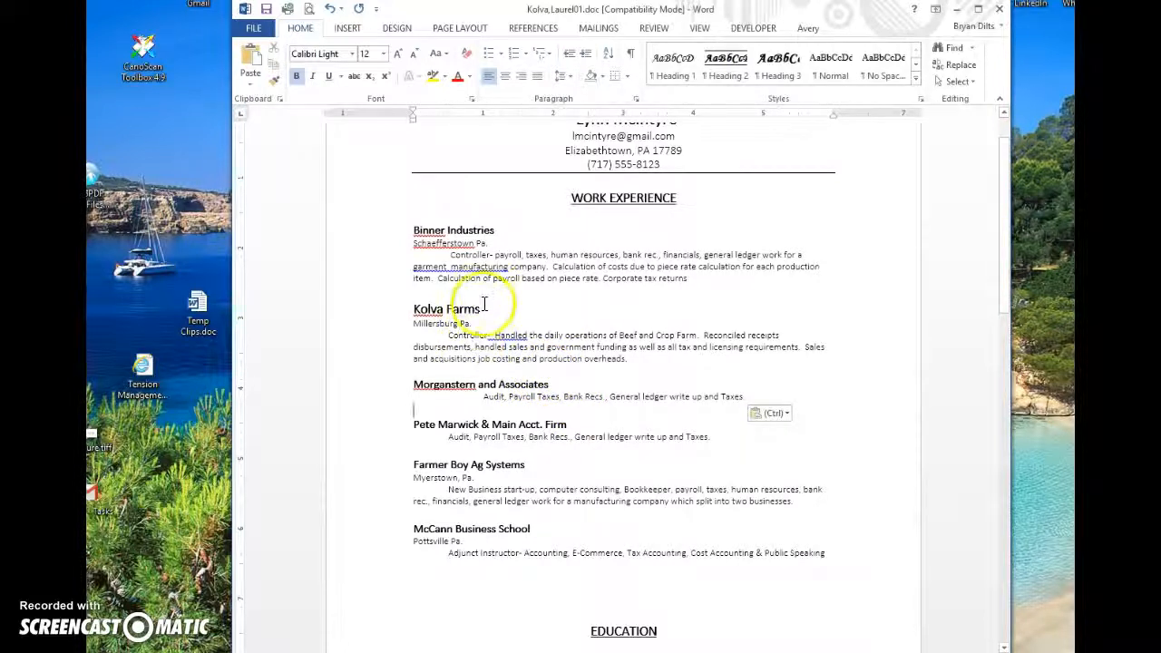
Step: Delete the Schaefferstown Pa. and Millersburg Pa. lines and the empty line under Kolva Farms
{"action": "left_click", "coordinate": [413, 245]}
{"action": "left_click_drag", "start_coordinate": [413, 245], "coordinate": [489, 243]}
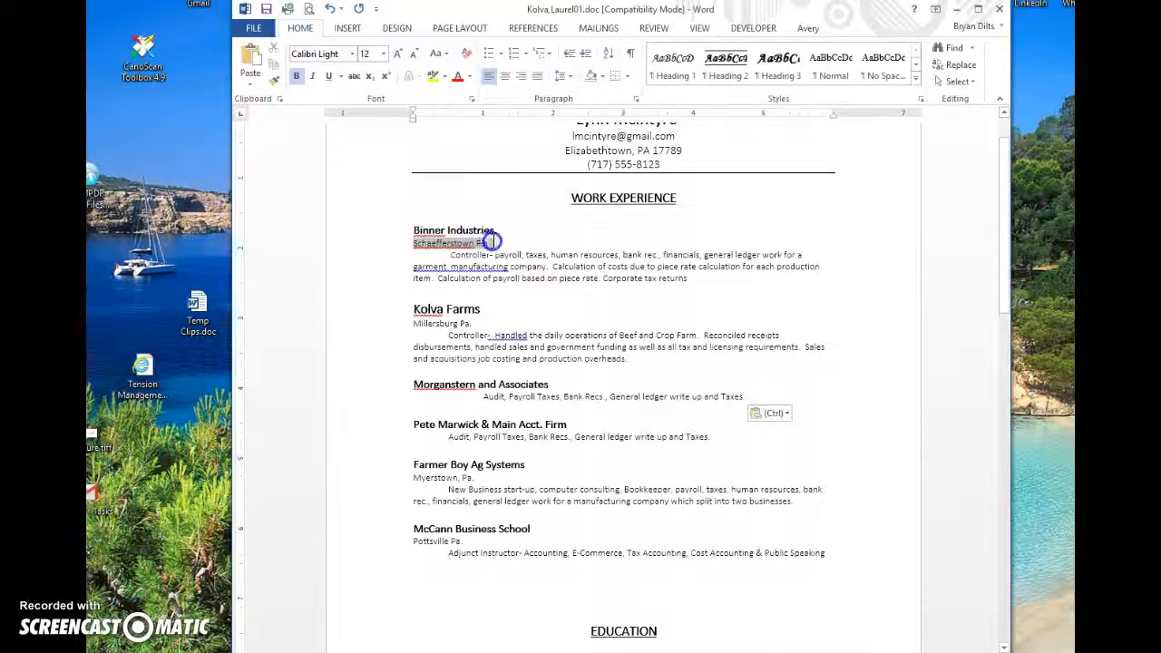
{"action": "key", "text": "Delete"}
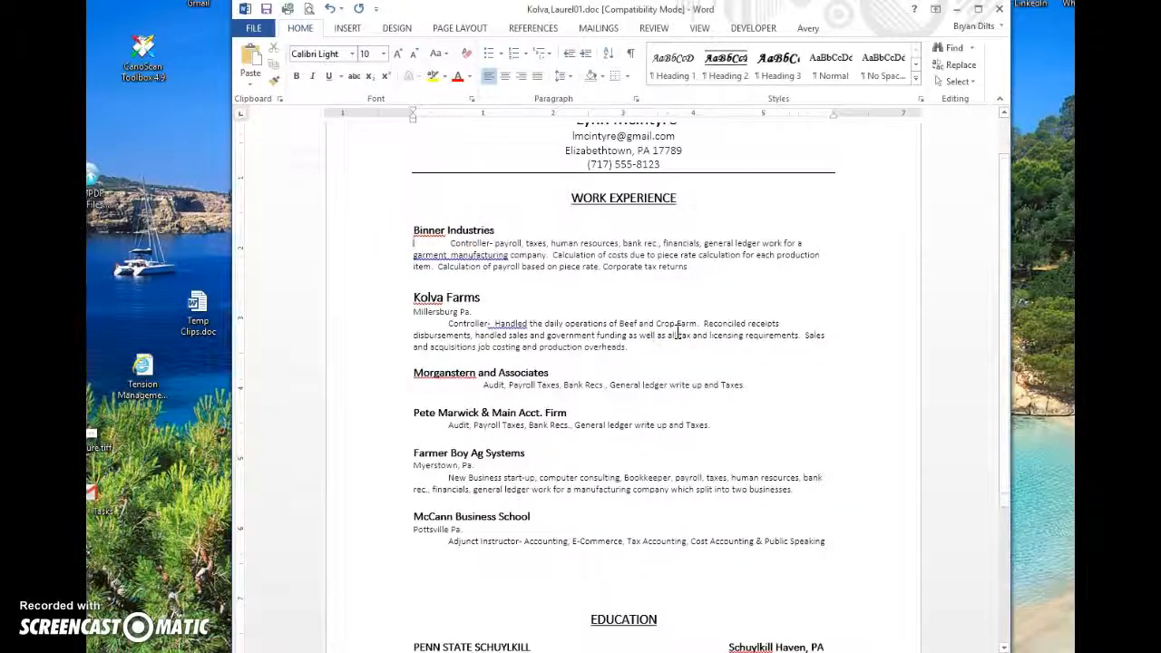
{"action": "key", "text": "Down"}
{"action": "key", "text": "Down"}
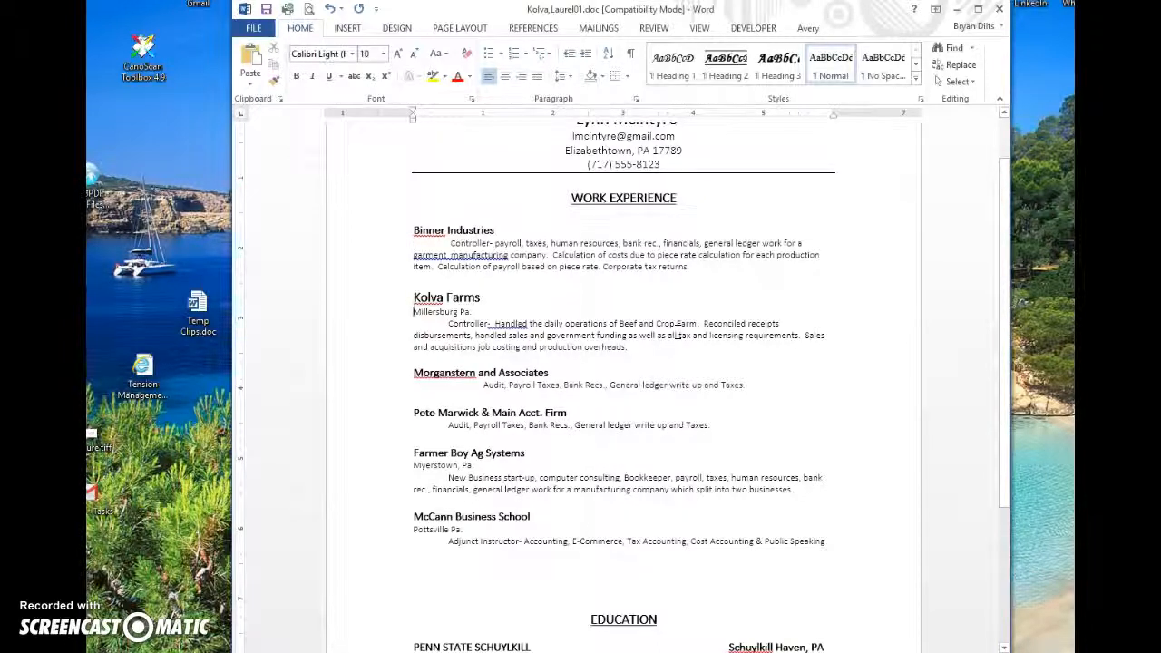
{"action": "key", "text": "shift+Right"}
{"action": "key", "text": "shift+Right"}
{"action": "key", "text": "shift+Right"}
{"action": "key", "text": "shift+Right"}
{"action": "key", "text": "shift+Right"}
{"action": "key", "text": "shift+Right"}
{"action": "key", "text": "shift+Right"}
{"action": "key", "text": "shift+Right"}
{"action": "key", "text": "shift+Right"}
{"action": "key", "text": "shift+Right"}
{"action": "key", "text": "shift+Right"}
{"action": "key", "text": "shift+Right"}
{"action": "key", "text": "shift+Right"}
{"action": "key", "text": "shift+Right"}
{"action": "key", "text": "shift+Right"}
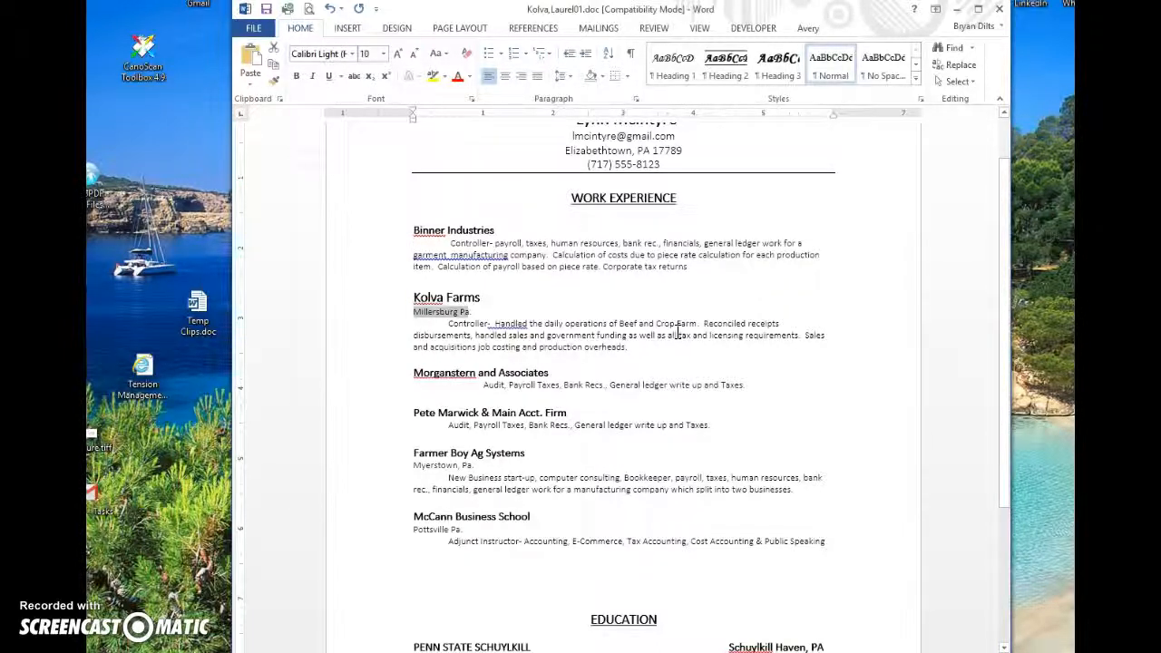
{"action": "key", "text": "Delete"}
{"action": "key", "text": "Down"}
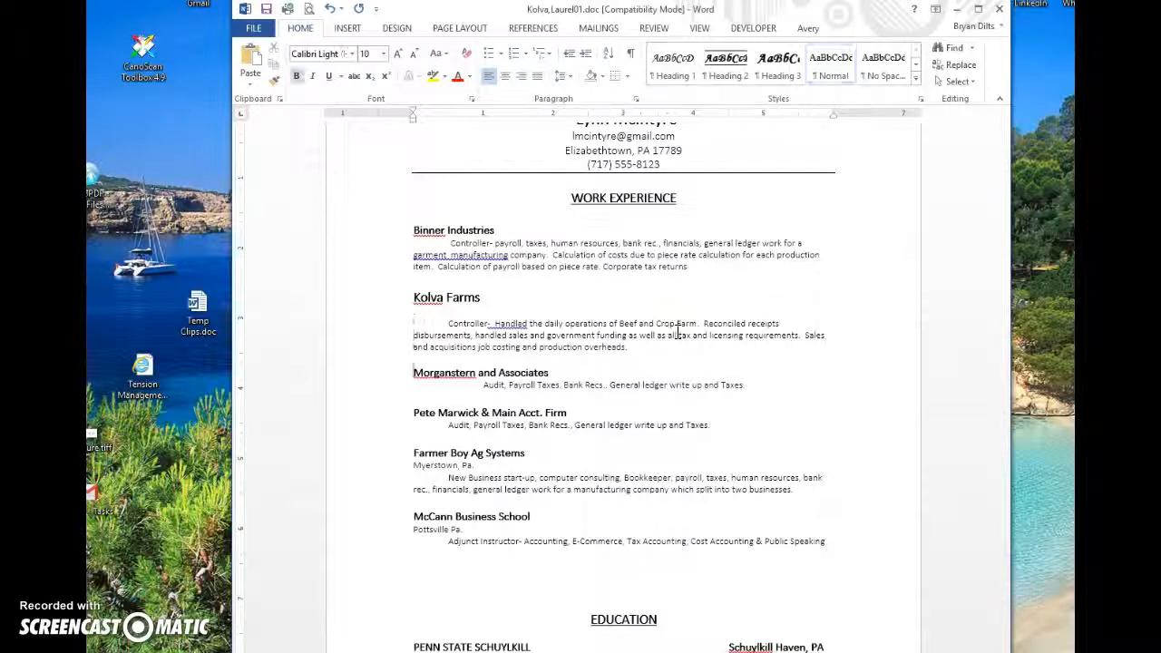
{"action": "key", "text": "BackSpace"}
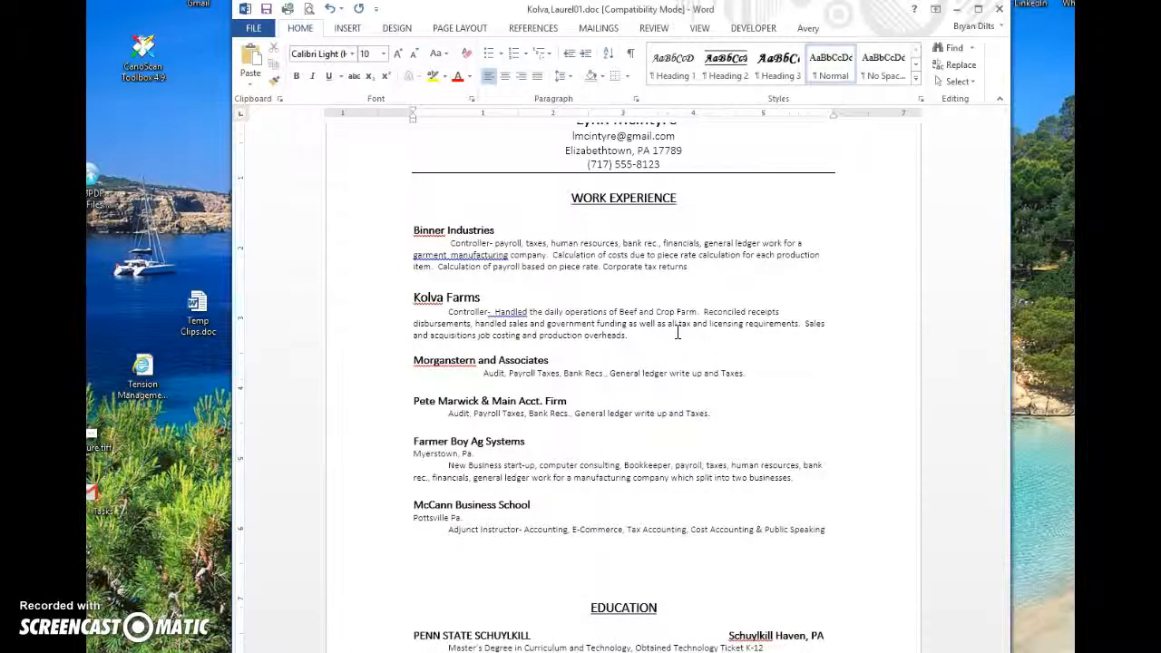
Step: Outdent Morganstern's description one tab, remove the Myerstown line and McCann's trailing empty line
{"action": "key", "text": "Down"}
{"action": "key", "text": "Down"}
{"action": "key", "text": "Down"}
{"action": "key", "text": "Down"}
{"action": "key", "text": "BackSpace"}
{"action": "key", "text": "Down"}
{"action": "key", "text": "Down"}
{"action": "key", "text": "Down"}
{"action": "key", "text": "Down"}
{"action": "key", "text": "Down"}
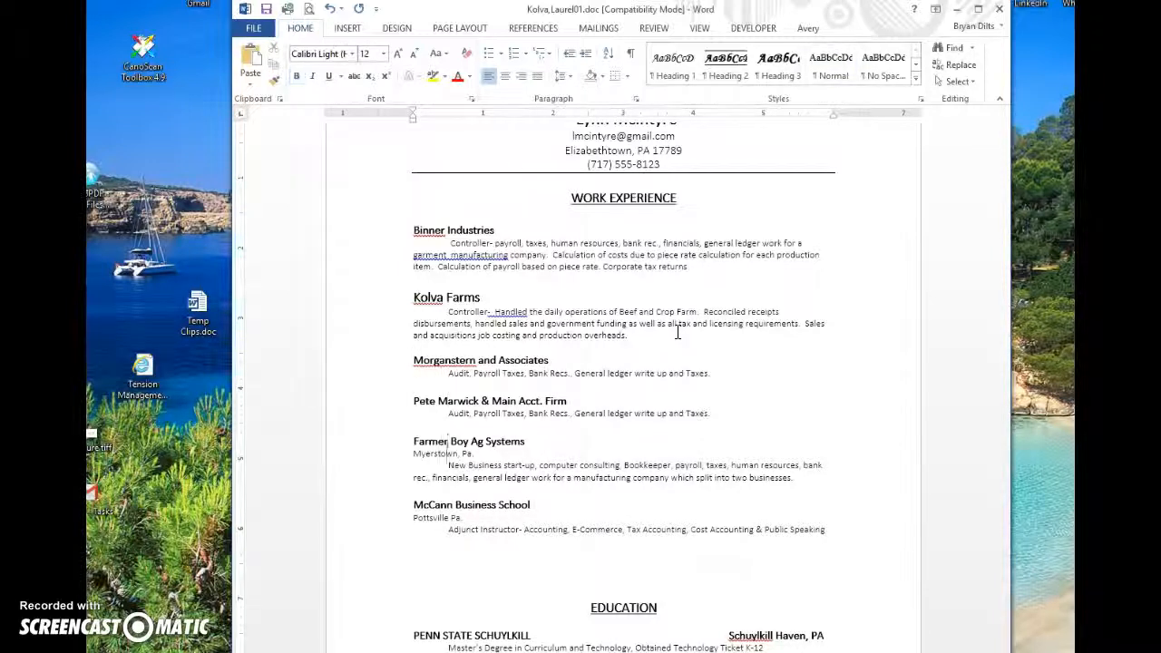
{"action": "key", "text": "BackSpace"}
{"action": "key", "text": "BackSpace"}
{"action": "key", "text": "Delete"}
{"action": "key", "text": "Delete"}
{"action": "key", "text": "Delete"}
{"action": "key", "text": "Delete"}
{"action": "key", "text": "Delete"}
{"action": "key", "text": "Delete"}
{"action": "key", "text": "Delete"}
{"action": "key", "text": "Delete"}
{"action": "key", "text": "Delete"}
{"action": "key", "text": "Down"}
{"action": "key", "text": "Down"}
{"action": "key", "text": "Down"}
{"action": "key", "text": "Down"}
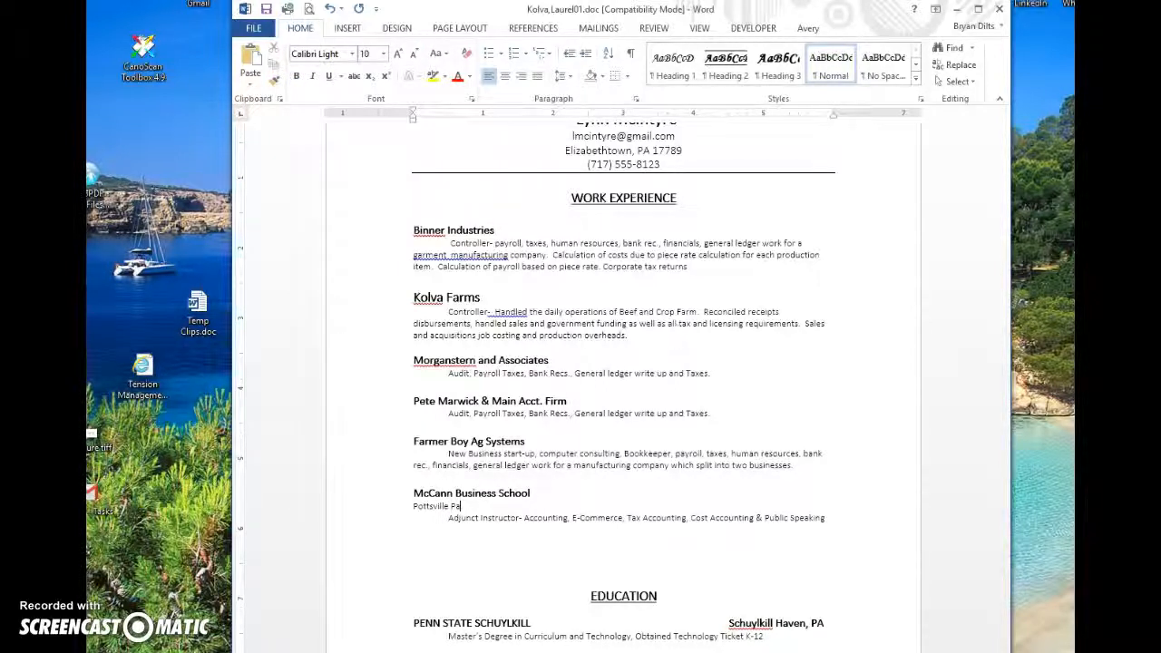
{"action": "key", "text": "BackSpace"}
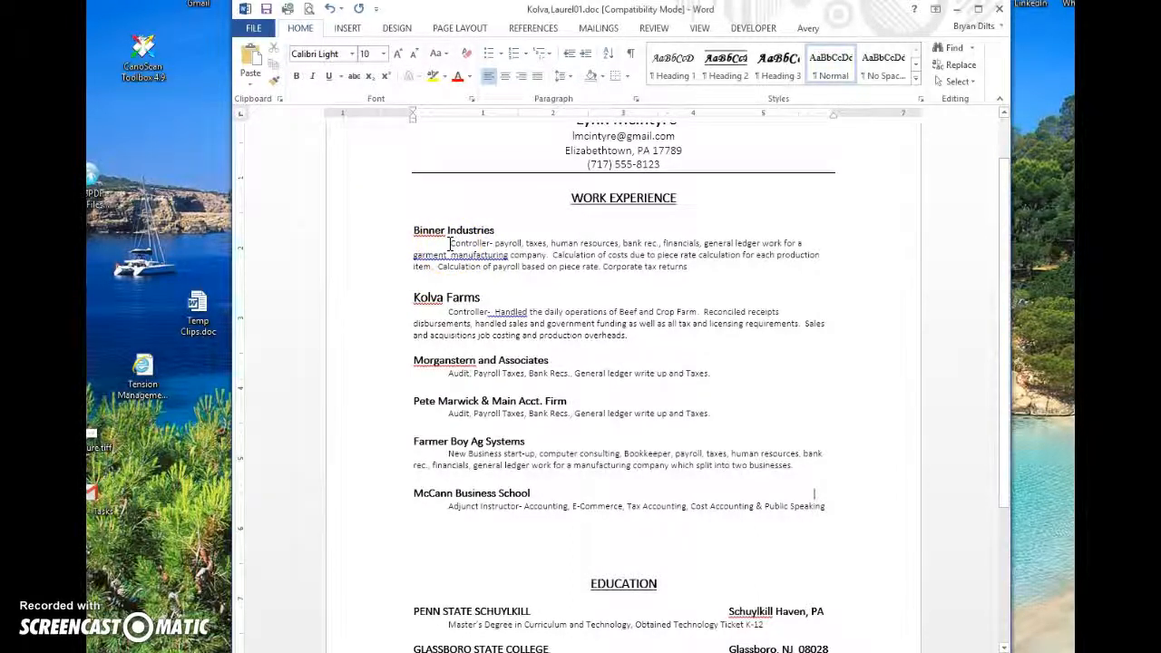
{"action": "scroll", "coordinate": [499, 345], "scroll_direction": "down", "scroll_amount": 3}
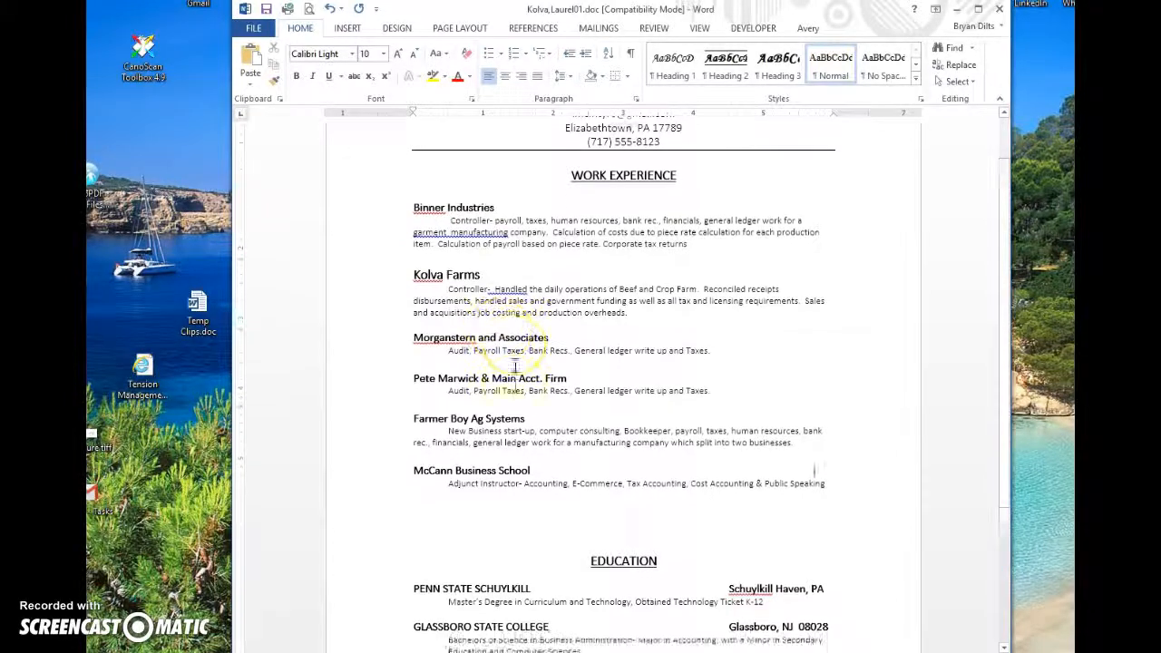
{"action": "scroll", "coordinate": [514, 363], "scroll_direction": "down", "scroll_amount": 2}
{"action": "scroll", "coordinate": [515, 363], "scroll_direction": "up", "scroll_amount": 3}
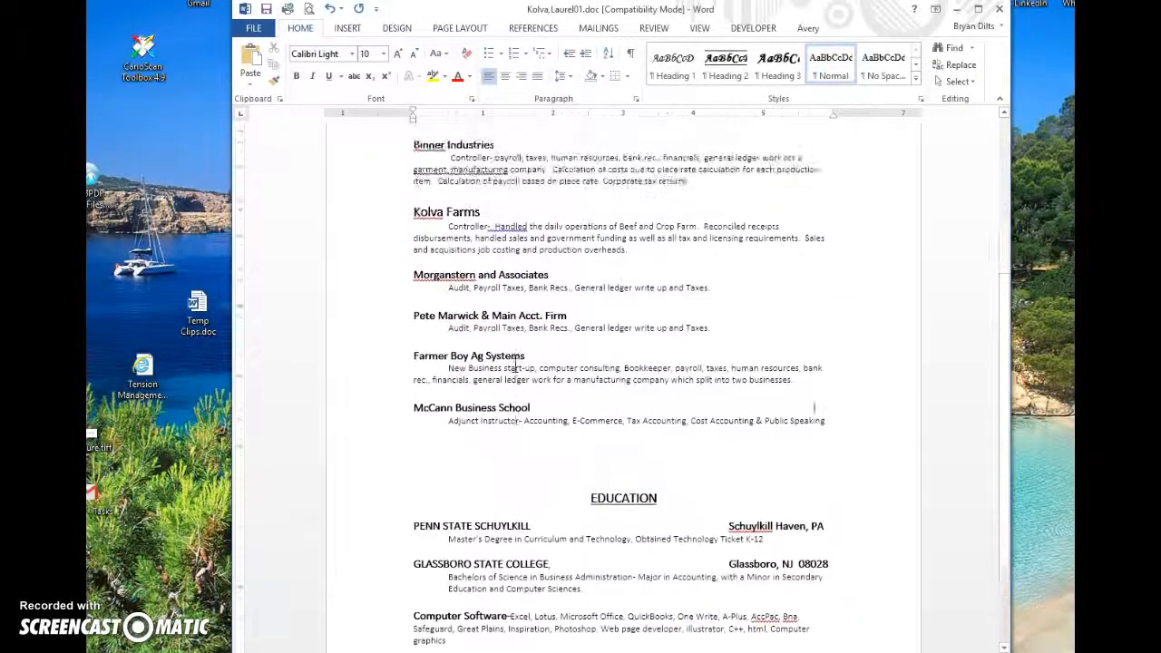